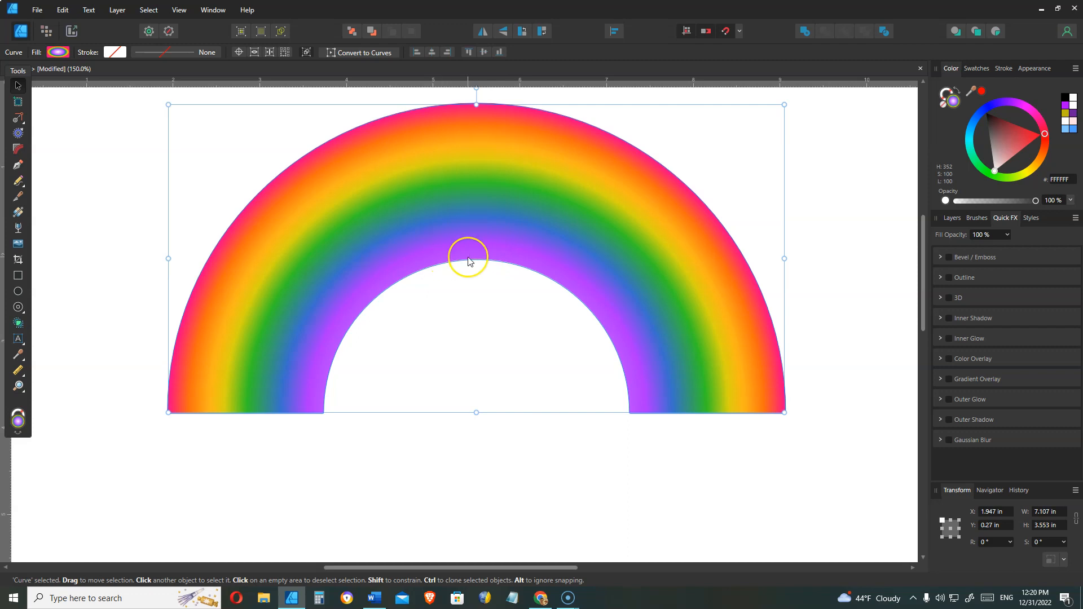
Delete the existing rainbow shape from the canvas.
{"action": "key", "text": "Delete"}
{"action": "key", "text": "Delete"}
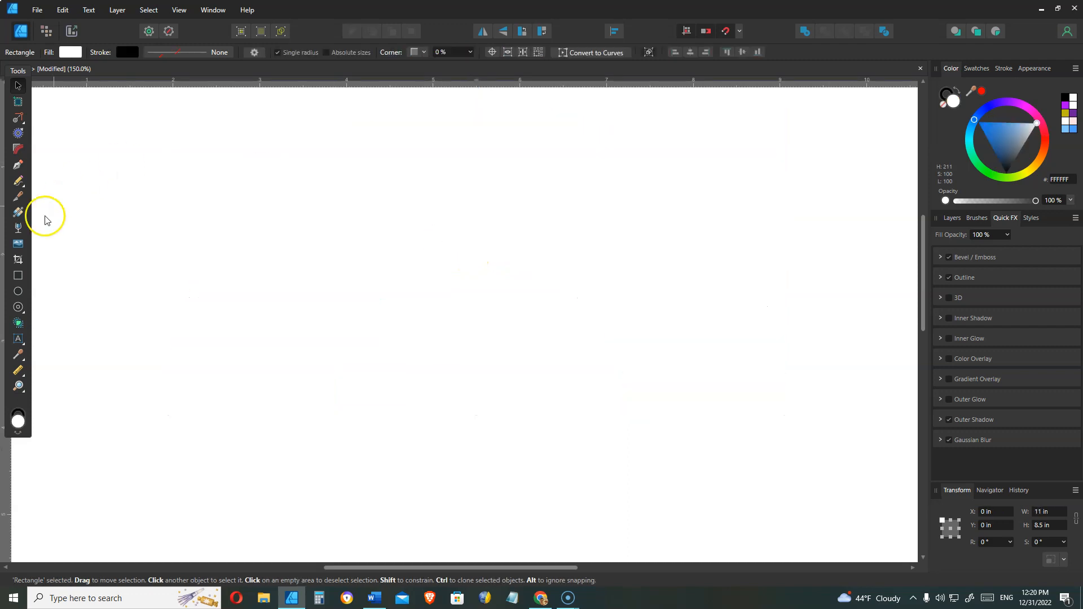
{"action": "left_click", "coordinate": [18, 291]}
{"action": "left_click_drag", "start_coordinate": [291, 175], "coordinate": [523, 396]}
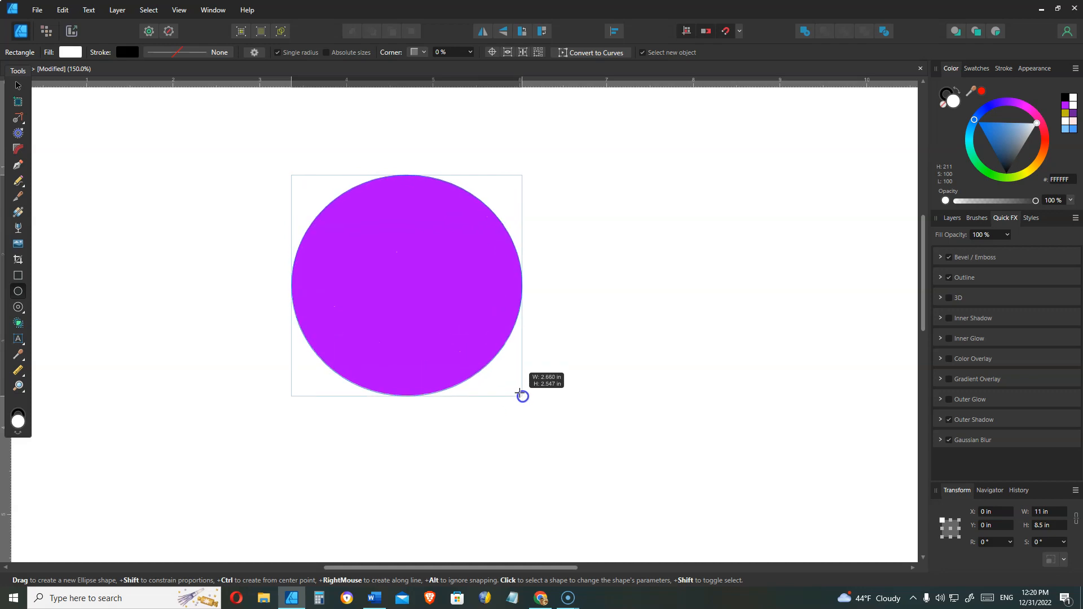
{"action": "left_click", "coordinate": [82, 304]}
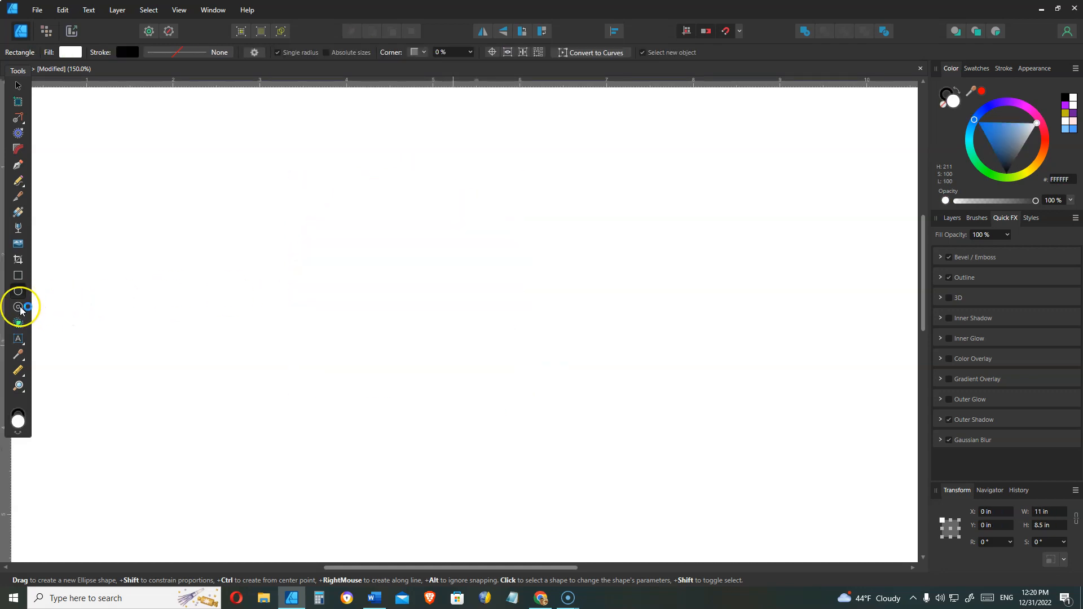
Draw a donut shape about 2.84 in wide with the Donut tool.
{"action": "left_click", "coordinate": [18, 307]}
{"action": "left_click_drag", "start_coordinate": [360, 200], "coordinate": [631, 425]}
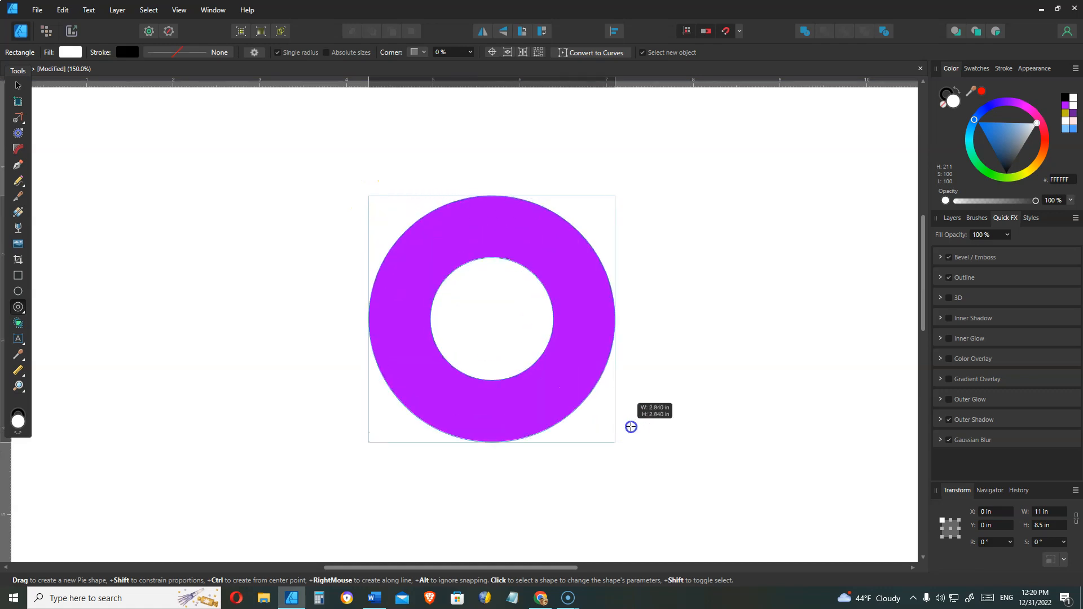
Draw a rectangle about 3.8 by 1.8 in covering the lower half of the donut.
{"action": "left_click", "coordinate": [23, 276]}
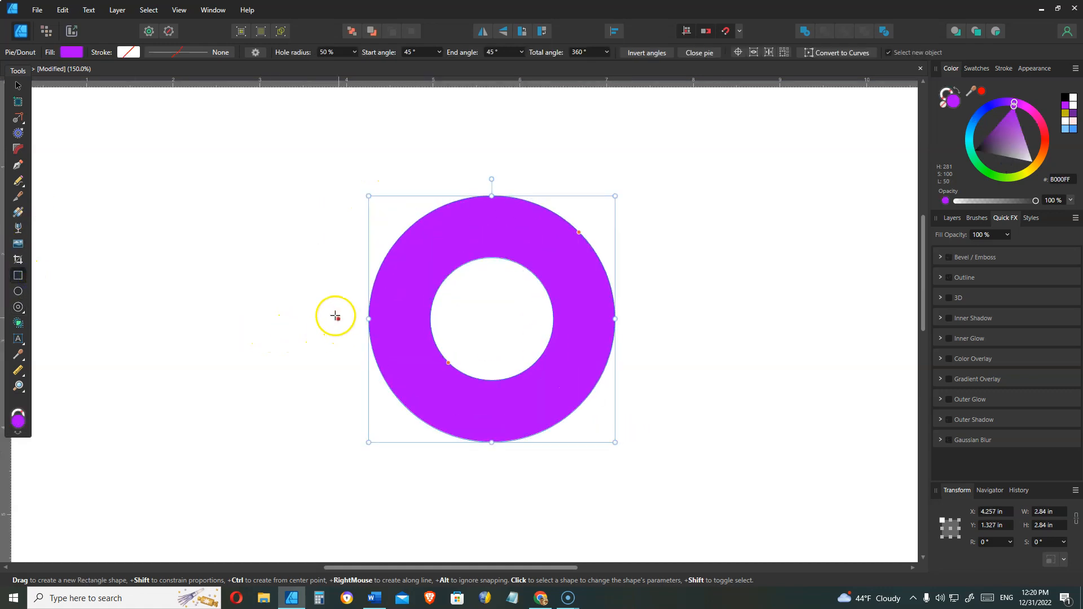
{"action": "left_click_drag", "start_coordinate": [332, 319], "coordinate": [662, 475]}
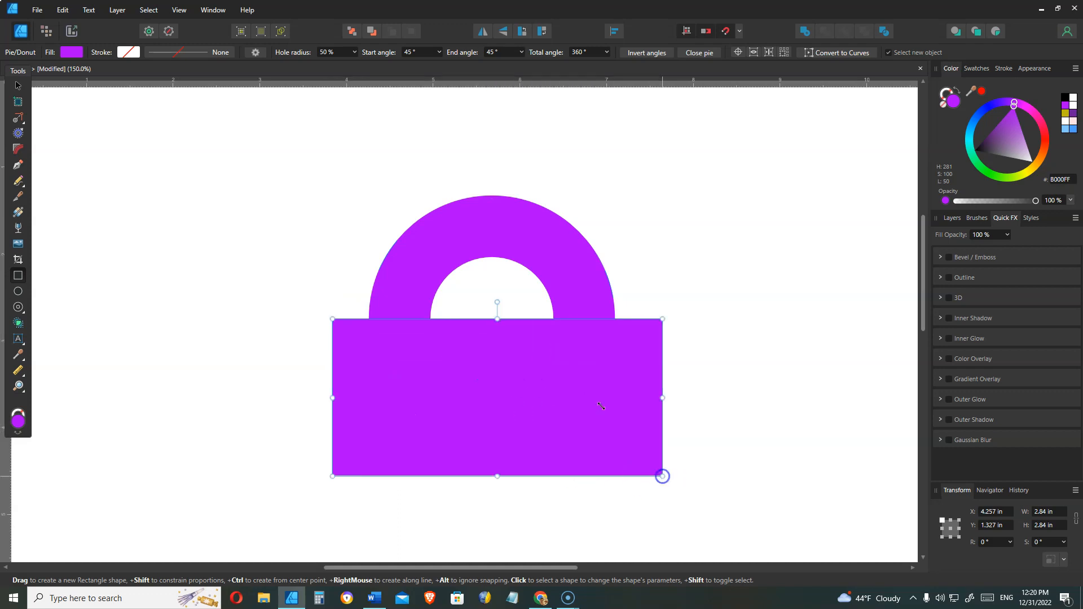
Select both the donut and the rectangle and subtract the rectangle to leave a half ring.
{"action": "left_click", "coordinate": [18, 85]}
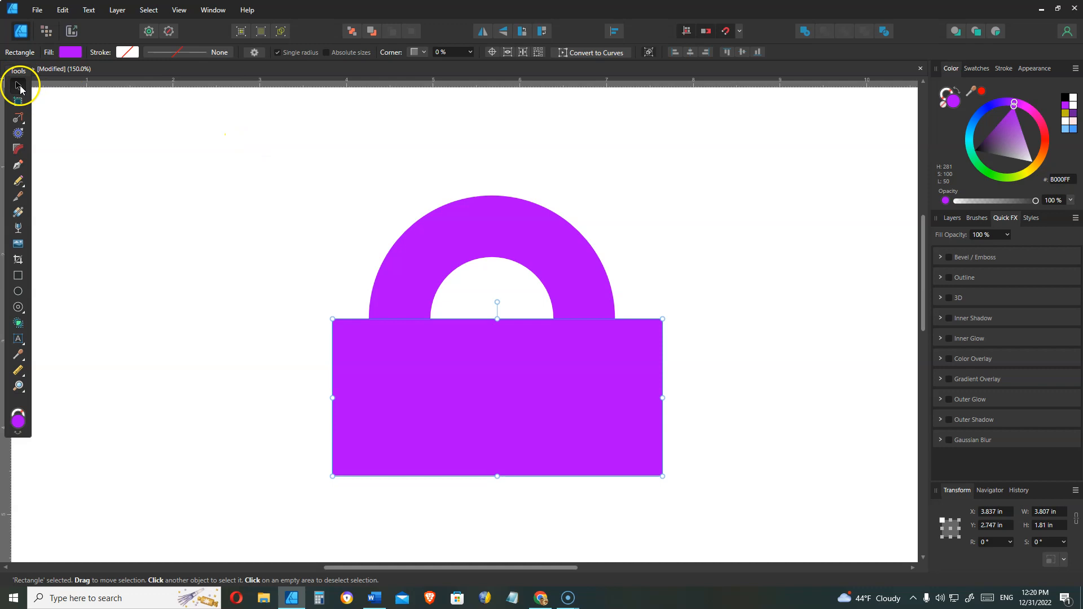
{"action": "left_click_drag", "start_coordinate": [699, 483], "coordinate": [597, 345]}
{"action": "key", "text": "ctrl+z"}
{"action": "left_click_drag", "start_coordinate": [285, 141], "coordinate": [801, 496]}
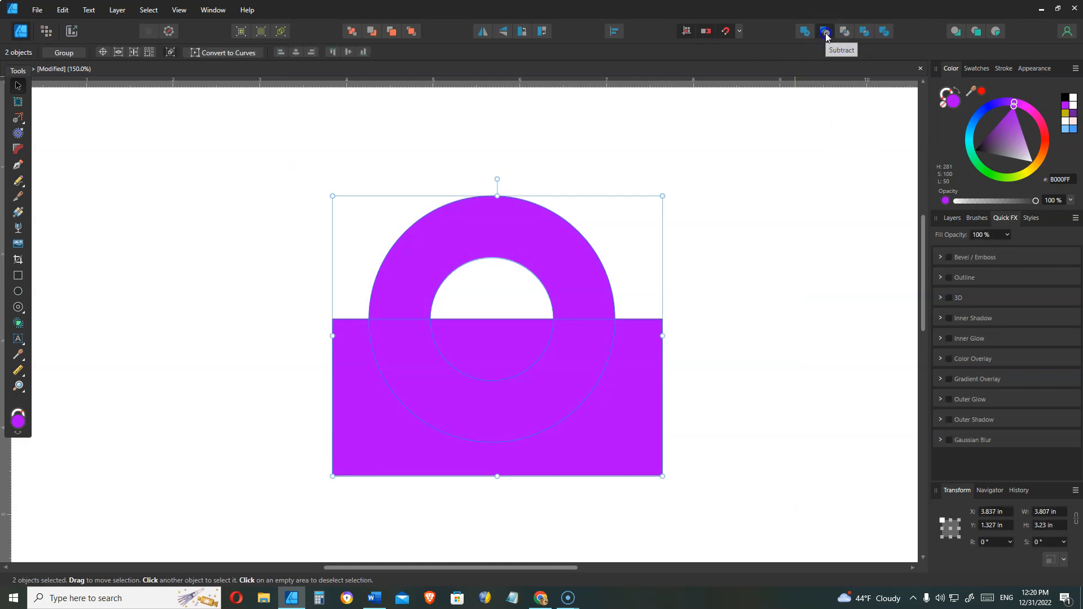
{"action": "left_click", "coordinate": [824, 33]}
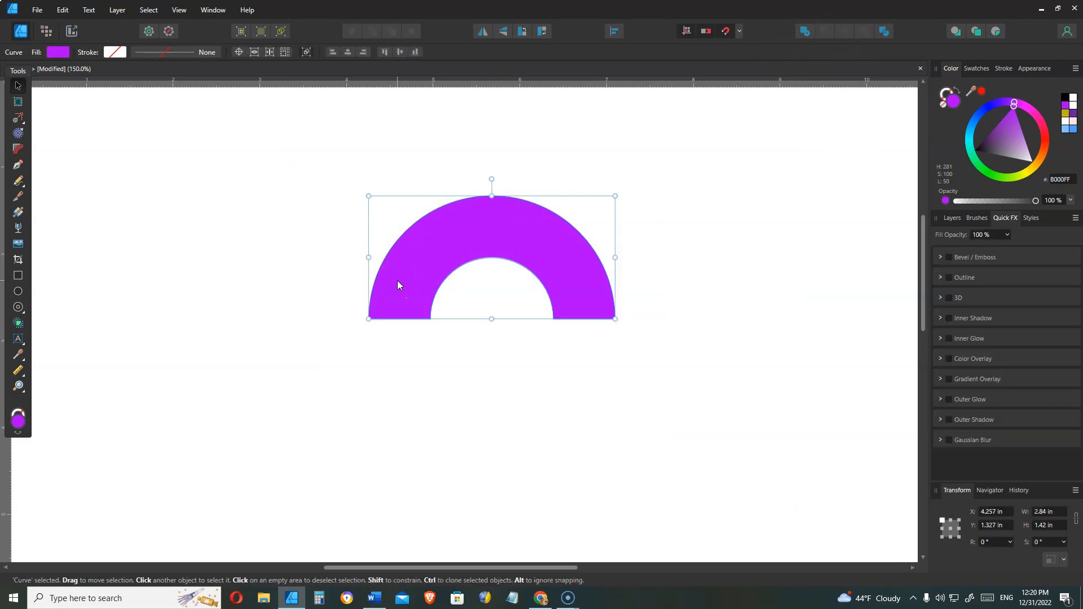
Move the half ring and enlarge it to about 6.7 by 3.4 in.
{"action": "left_click_drag", "start_coordinate": [397, 279], "coordinate": [191, 227]}
{"action": "left_click_drag", "start_coordinate": [408, 266], "coordinate": [745, 434]}
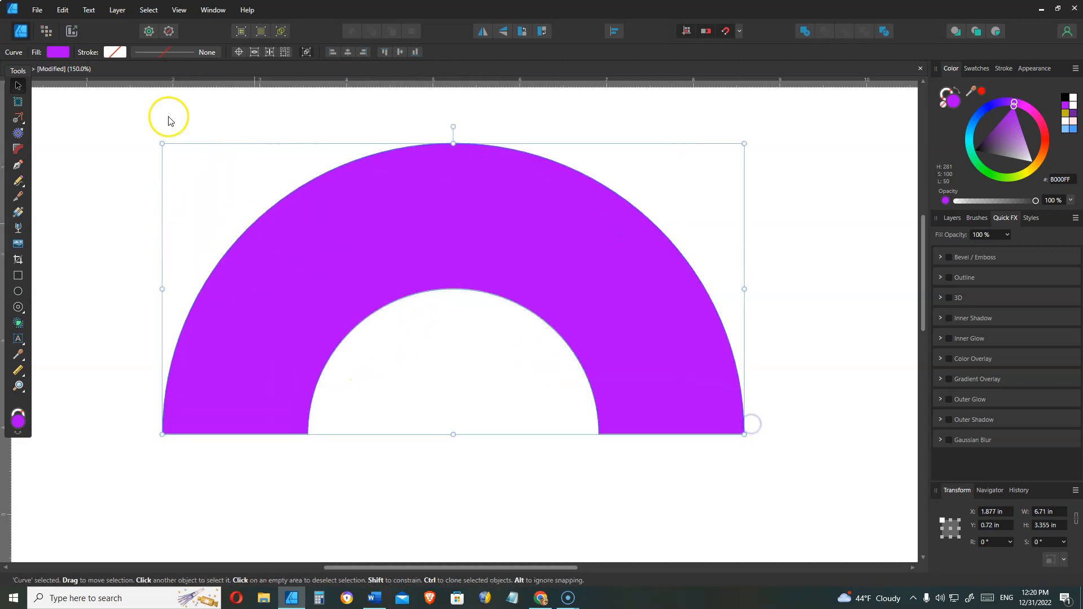
Apply a vertical linear gradient to the half ring with the Fill tool.
{"action": "left_click", "coordinate": [19, 214]}
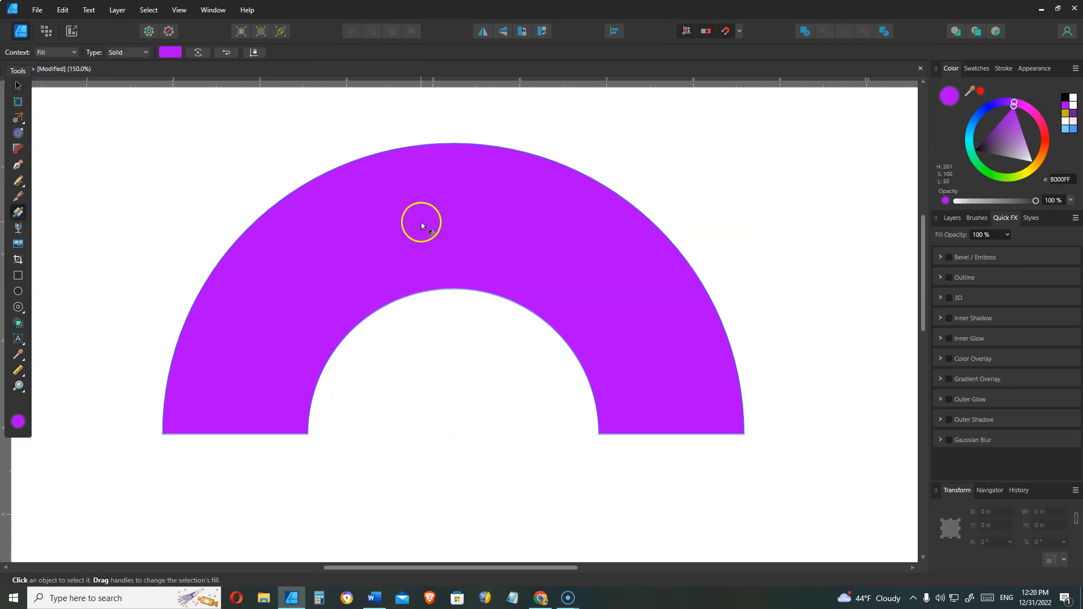
{"action": "left_click_drag", "start_coordinate": [457, 165], "coordinate": [455, 393]}
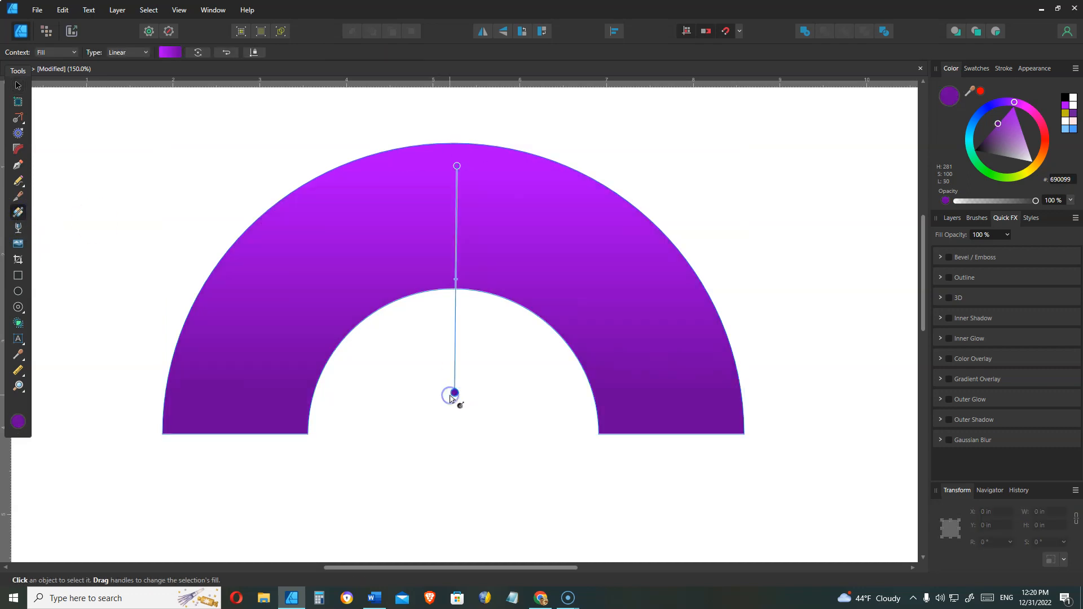
{"action": "left_click", "coordinate": [451, 397]}
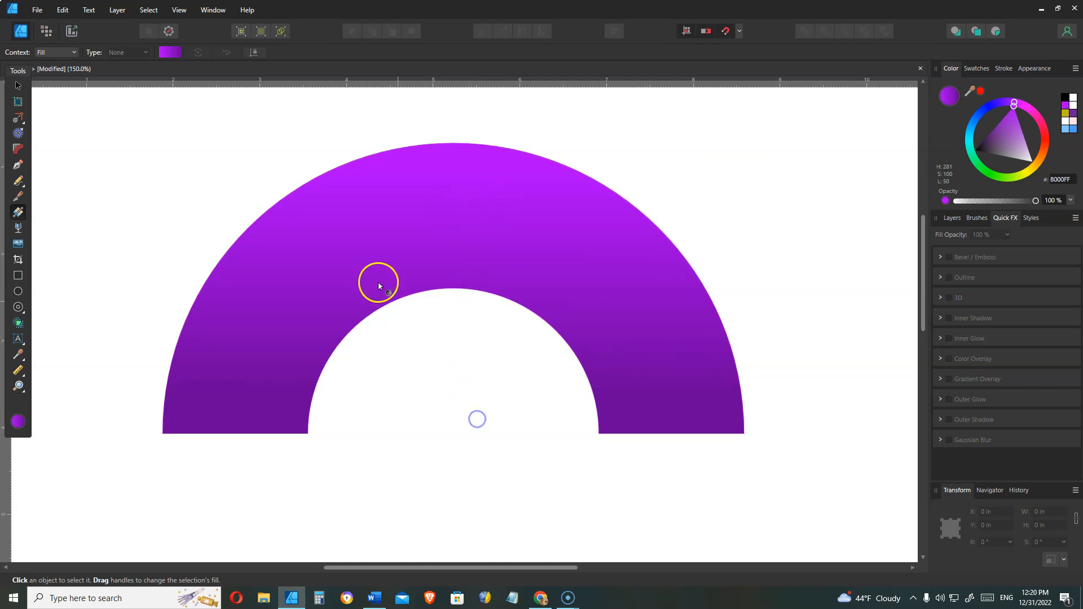
{"action": "left_click", "coordinate": [463, 273]}
{"action": "left_click_drag", "start_coordinate": [458, 167], "coordinate": [455, 407]}
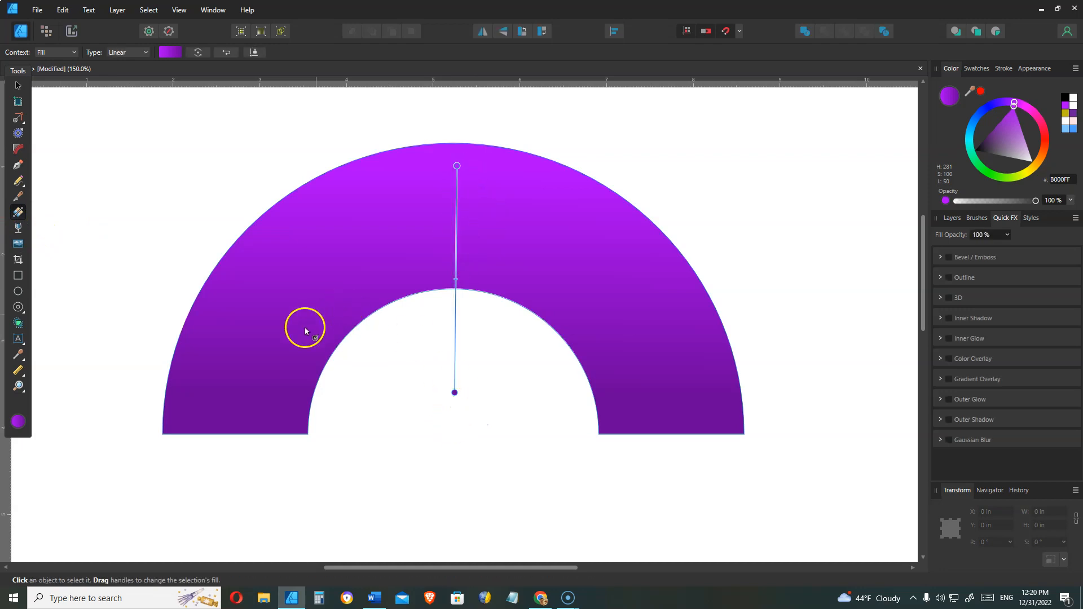
Switch the fill to an Elliptical gradient centred at the arch's base, with its handles reaching the outer edge.
{"action": "left_click", "coordinate": [145, 53]}
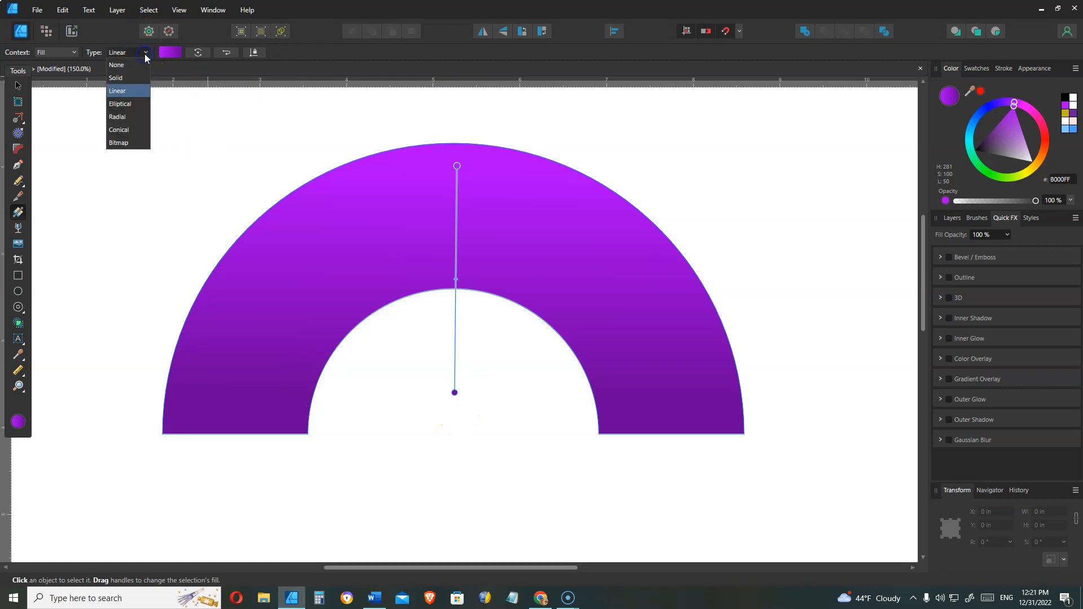
{"action": "left_click", "coordinate": [125, 107]}
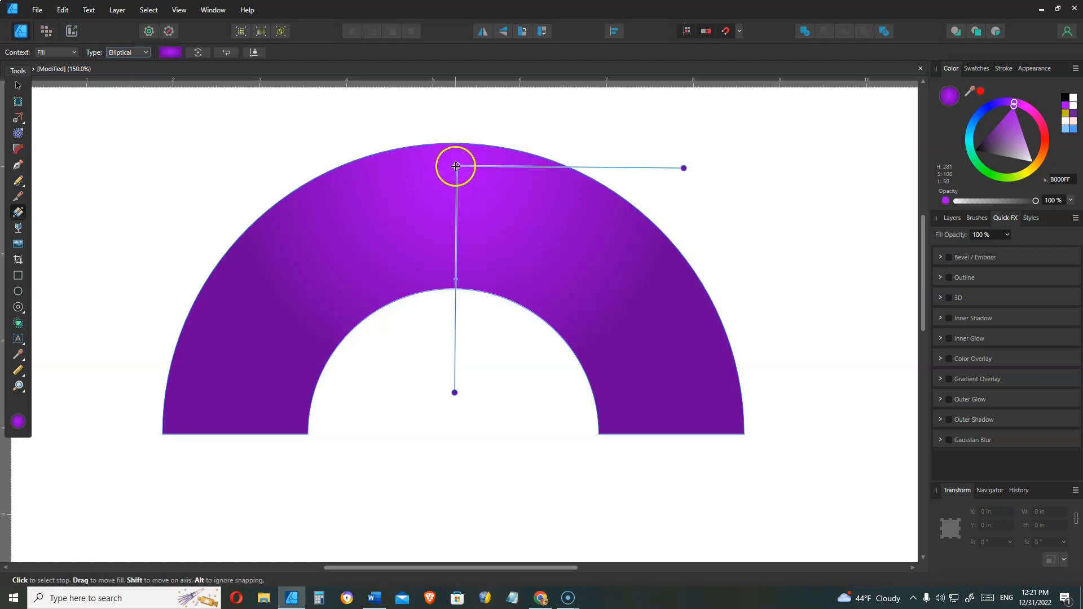
{"action": "mouse_move", "coordinate": [457, 167]}
{"action": "left_mouse_down"}
{"action": "mouse_move", "coordinate": [374, 357]}
{"action": "mouse_move", "coordinate": [453, 425]}
{"action": "left_mouse_up"}
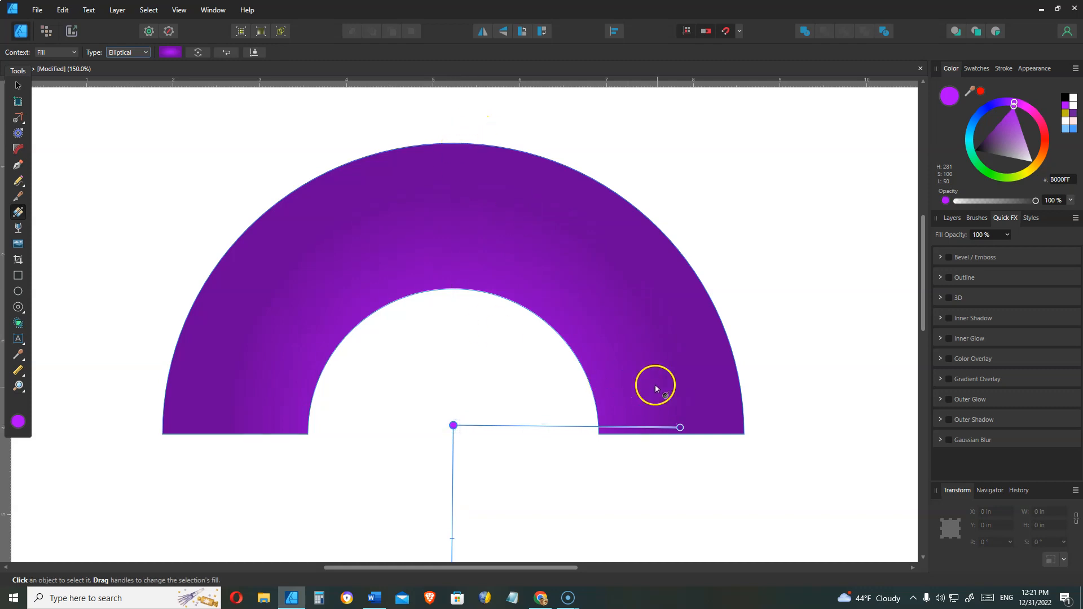
{"action": "left_click_drag", "start_coordinate": [680, 428], "coordinate": [251, 232]}
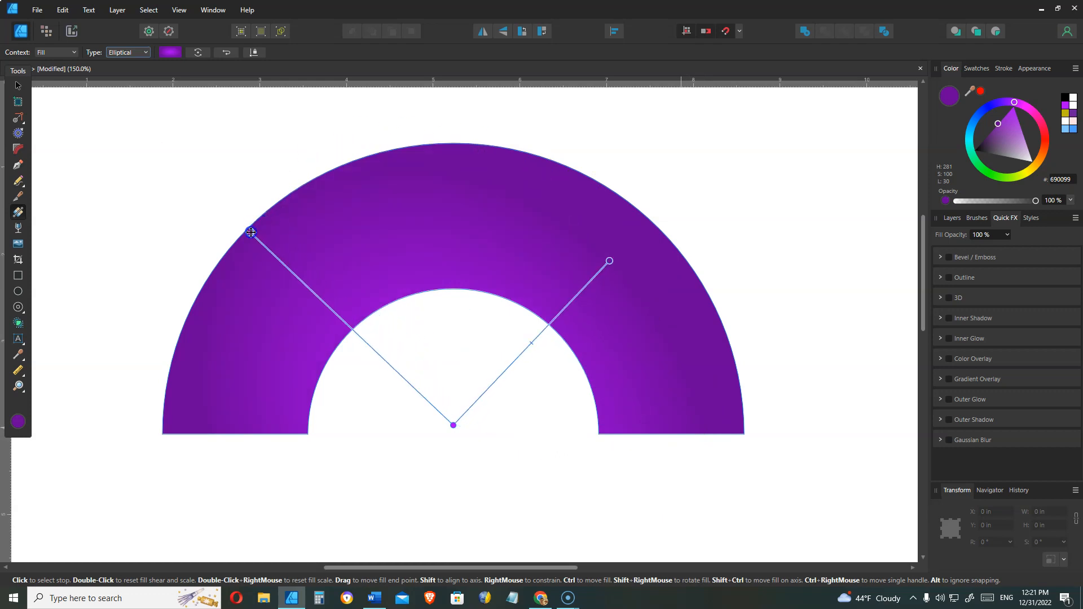
{"action": "left_click_drag", "start_coordinate": [611, 257], "coordinate": [651, 220]}
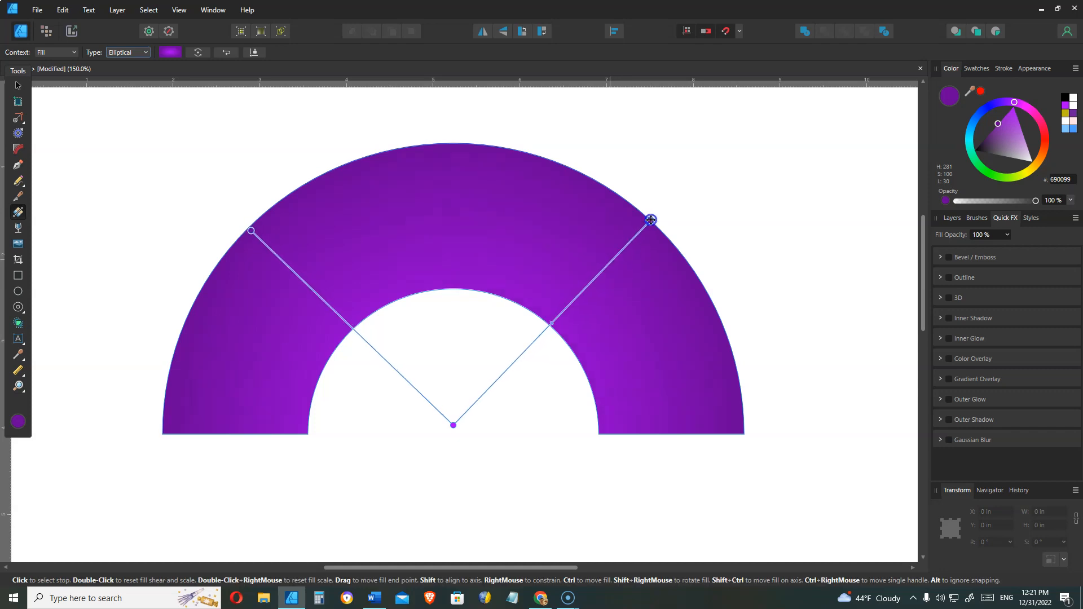
Fine-tune the positions of the gradient's two end handles on the outer edge.
{"action": "left_click", "coordinate": [252, 228]}
{"action": "left_click_drag", "start_coordinate": [252, 229], "coordinate": [249, 228]}
{"action": "left_click", "coordinate": [530, 290]}
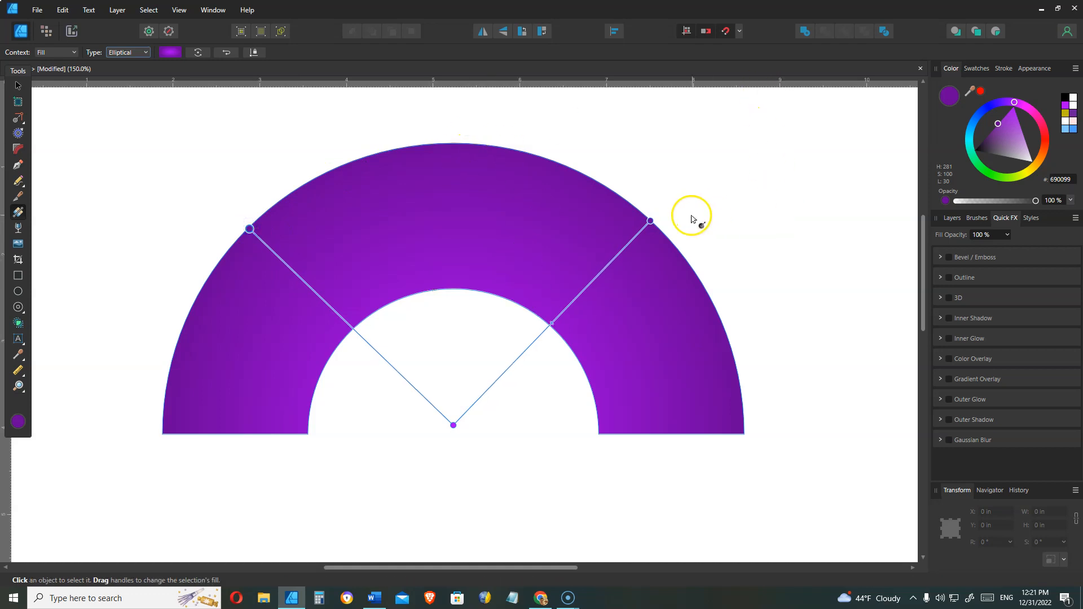
{"action": "left_click_drag", "start_coordinate": [653, 222], "coordinate": [650, 220]}
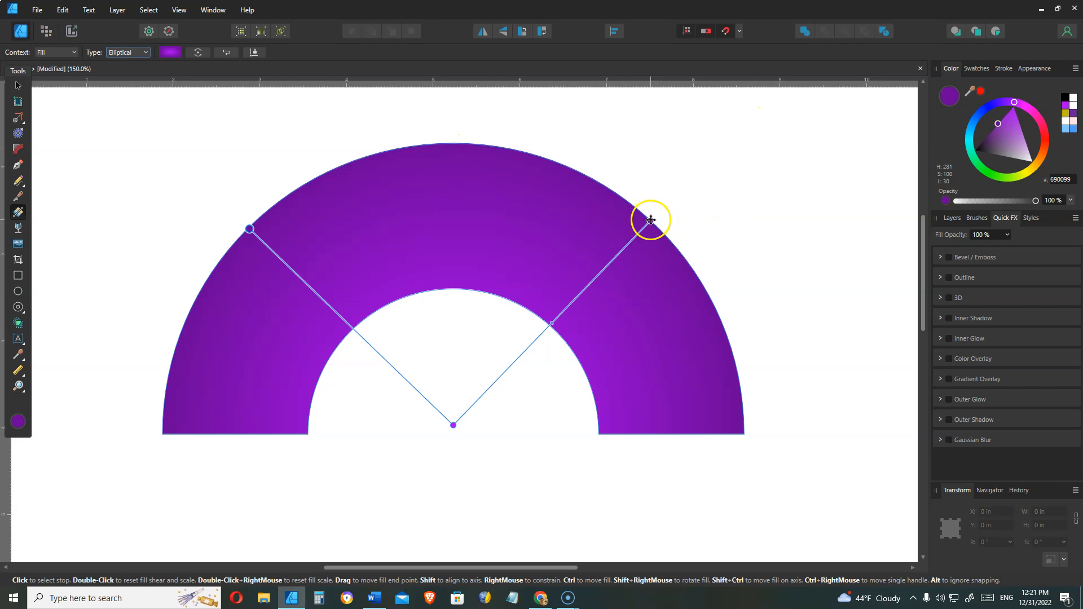
Set the outer gradient stop's colour to hot pink.
{"action": "left_click", "coordinate": [243, 224]}
{"action": "left_click", "coordinate": [626, 289]}
{"action": "left_click", "coordinate": [1038, 118]}
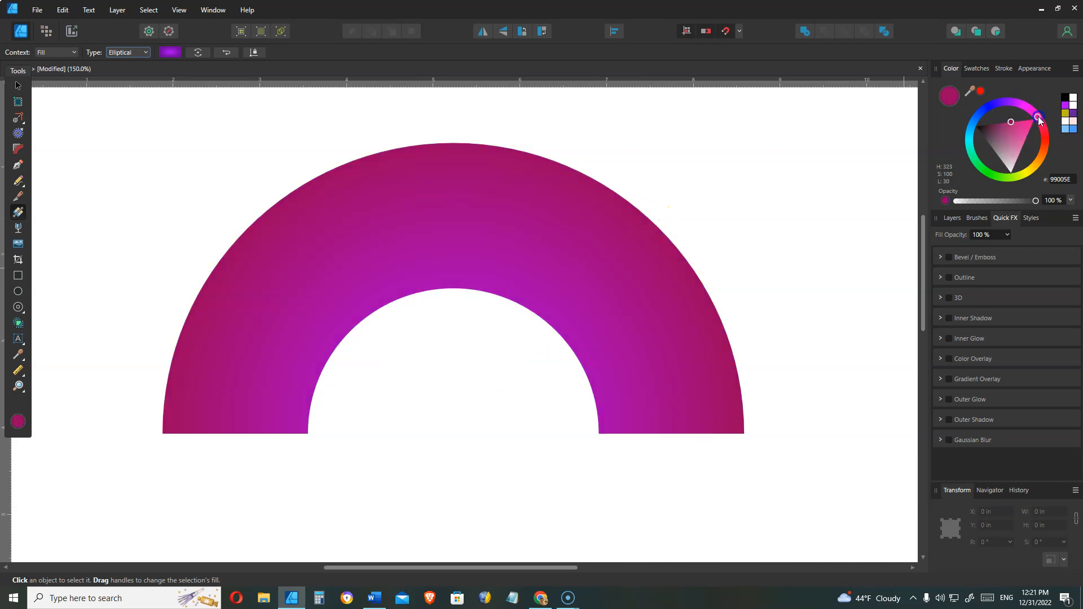
{"action": "mouse_move", "coordinate": [1016, 126]}
{"action": "left_mouse_down"}
{"action": "mouse_move", "coordinate": [1042, 119]}
{"action": "mouse_move", "coordinate": [1024, 119]}
{"action": "left_mouse_up"}
{"action": "left_click", "coordinate": [1041, 120]}
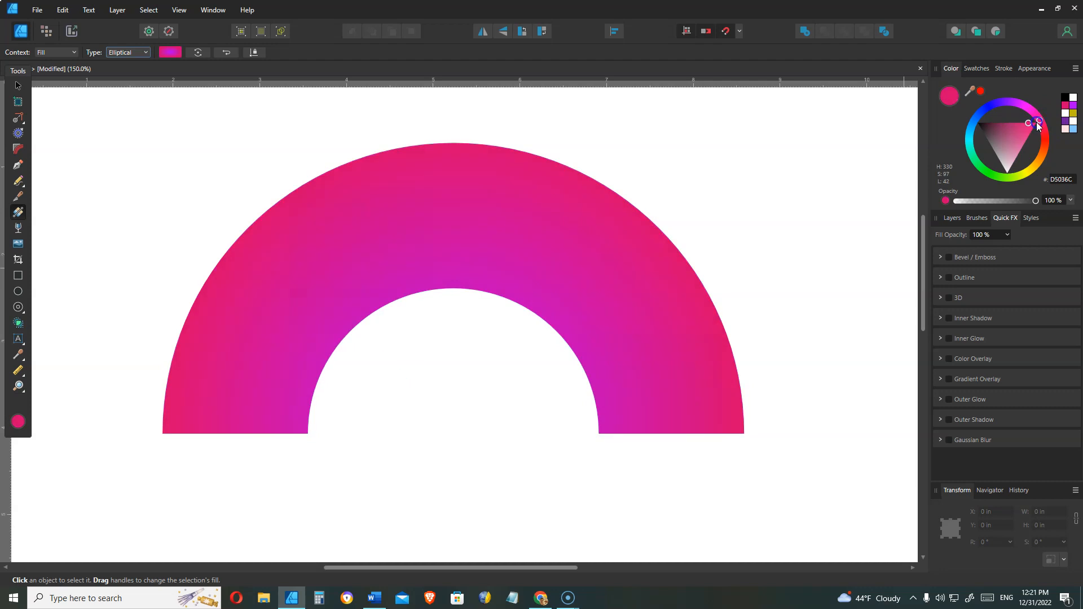
{"action": "left_click", "coordinate": [1046, 124]}
{"action": "left_click_drag", "start_coordinate": [1042, 124], "coordinate": [1030, 124]}
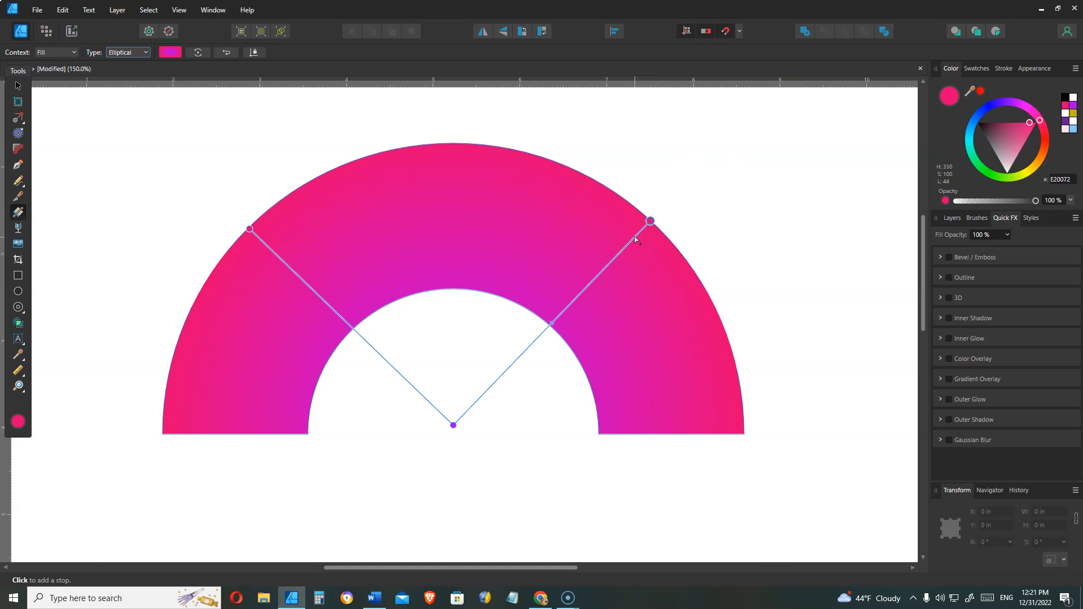
Add a gradient stop just inside the outer edge and colour it orange-red.
{"action": "left_click", "coordinate": [635, 238]}
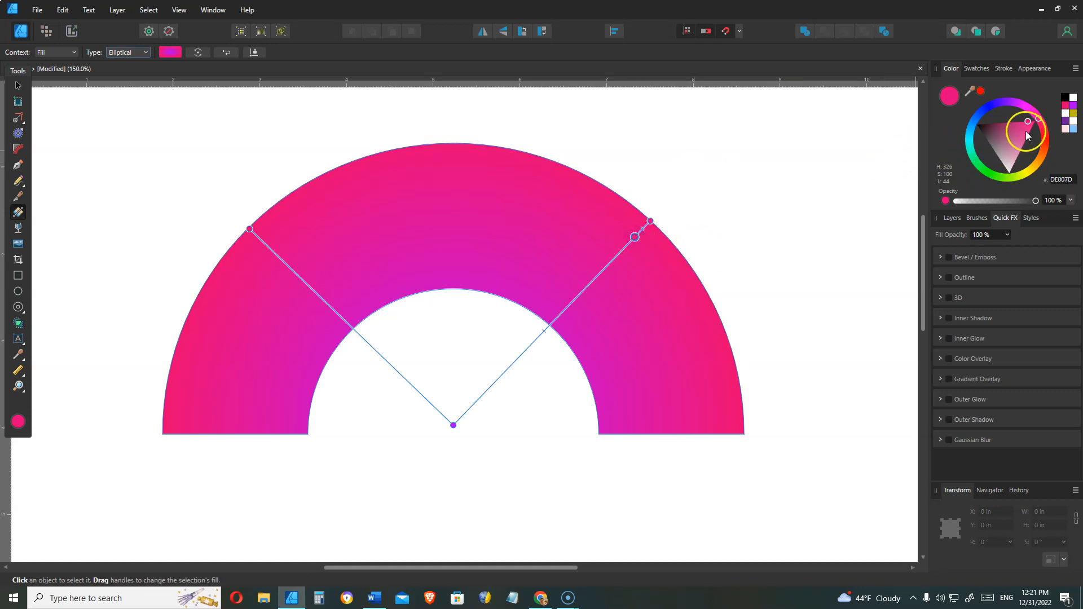
{"action": "left_click", "coordinate": [1043, 150]}
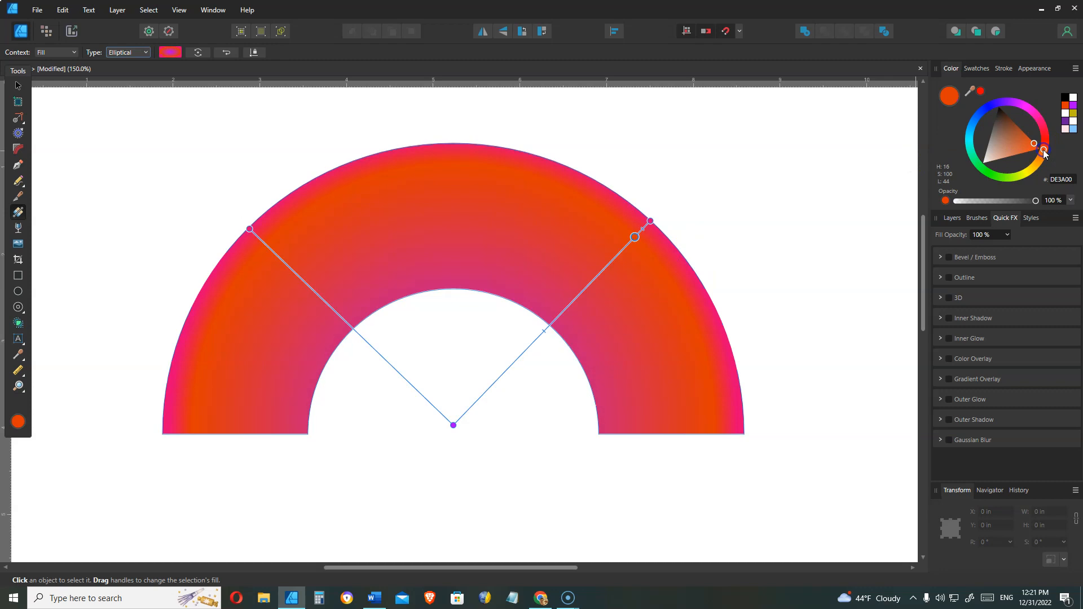
Add the next gradient stop inward and colour it yellow.
{"action": "left_click", "coordinate": [620, 251]}
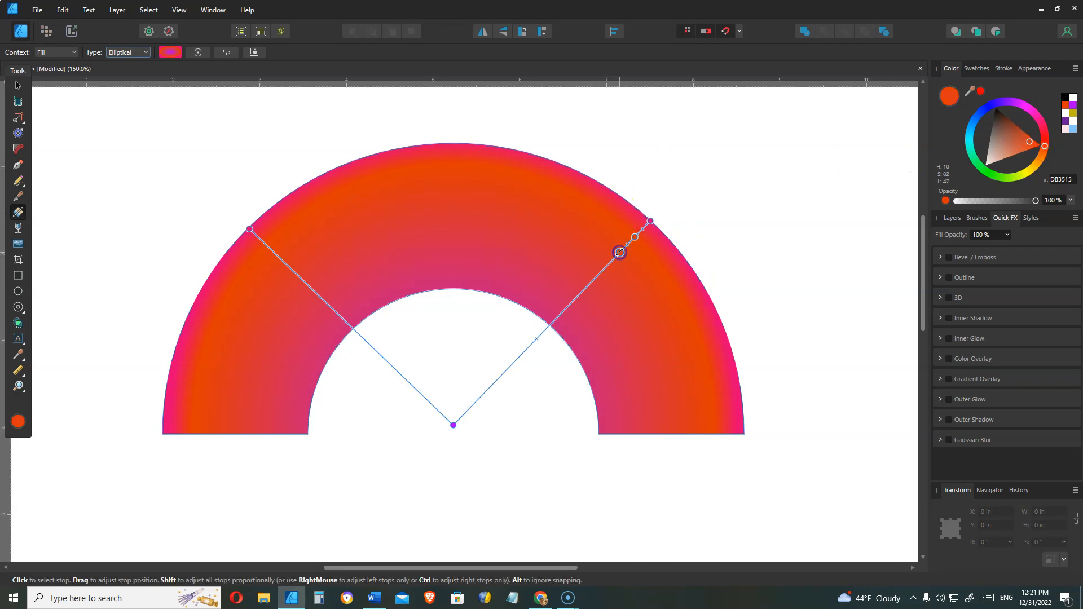
{"action": "left_click", "coordinate": [1032, 179]}
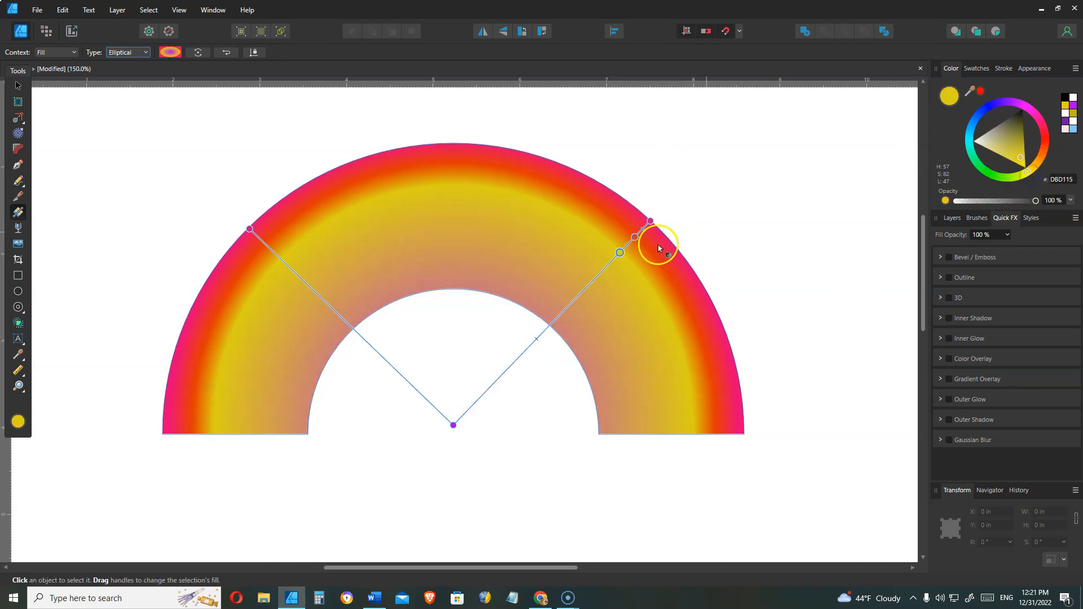
Add another gradient stop inward and colour it green.
{"action": "left_click", "coordinate": [605, 270]}
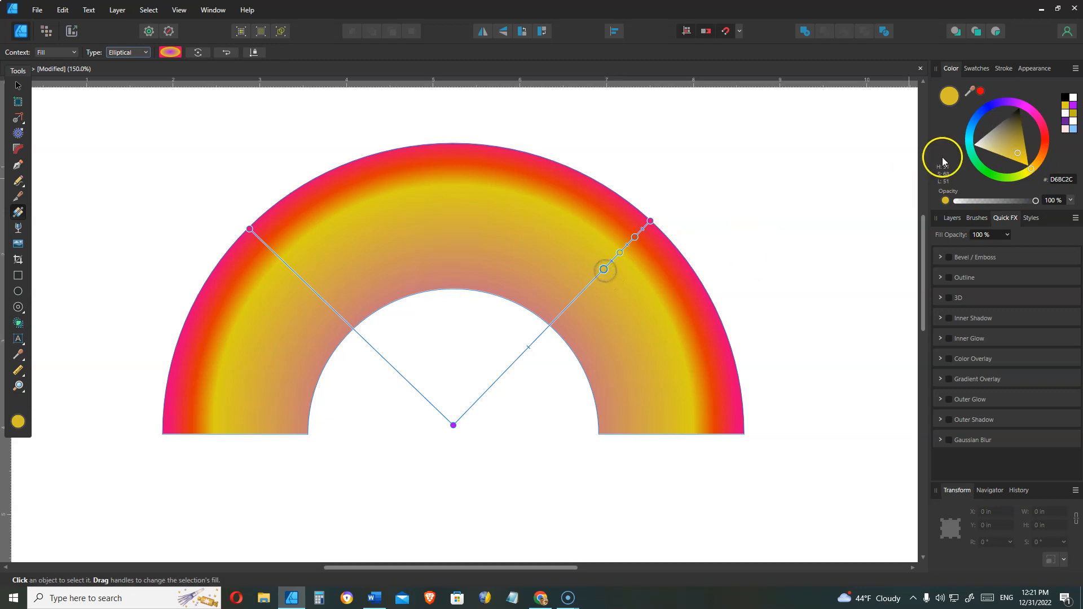
{"action": "left_click", "coordinate": [996, 177]}
Add another gradient stop inward and colour it blue.
{"action": "left_click", "coordinate": [588, 286]}
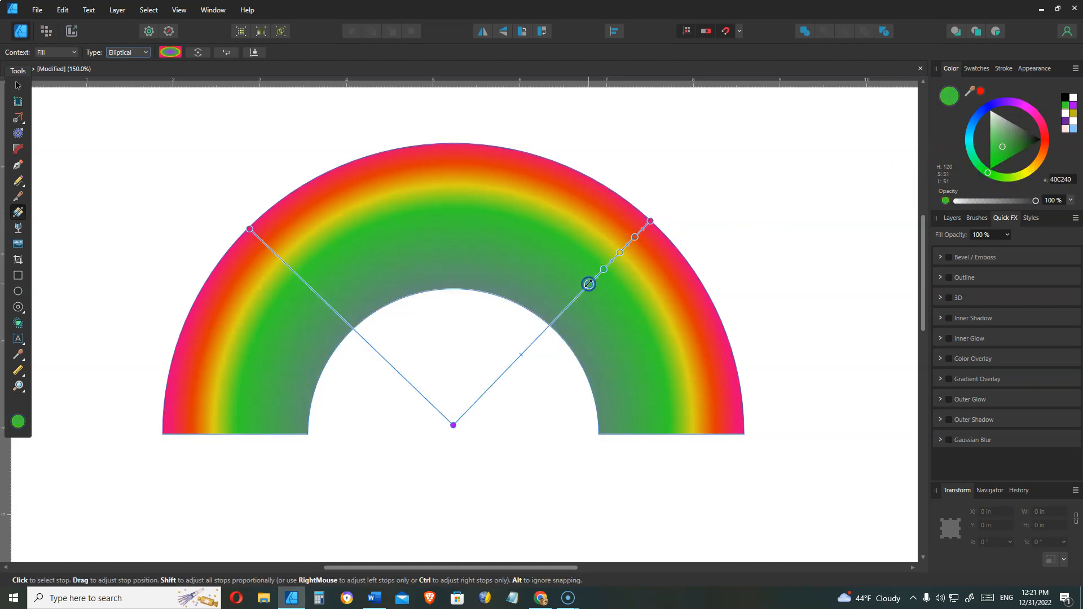
{"action": "left_click", "coordinate": [981, 112]}
Add another gradient stop near the inner edge and colour it purple.
{"action": "left_click", "coordinate": [572, 303]}
{"action": "left_click", "coordinate": [867, 269]}
{"action": "left_click", "coordinate": [1017, 103]}
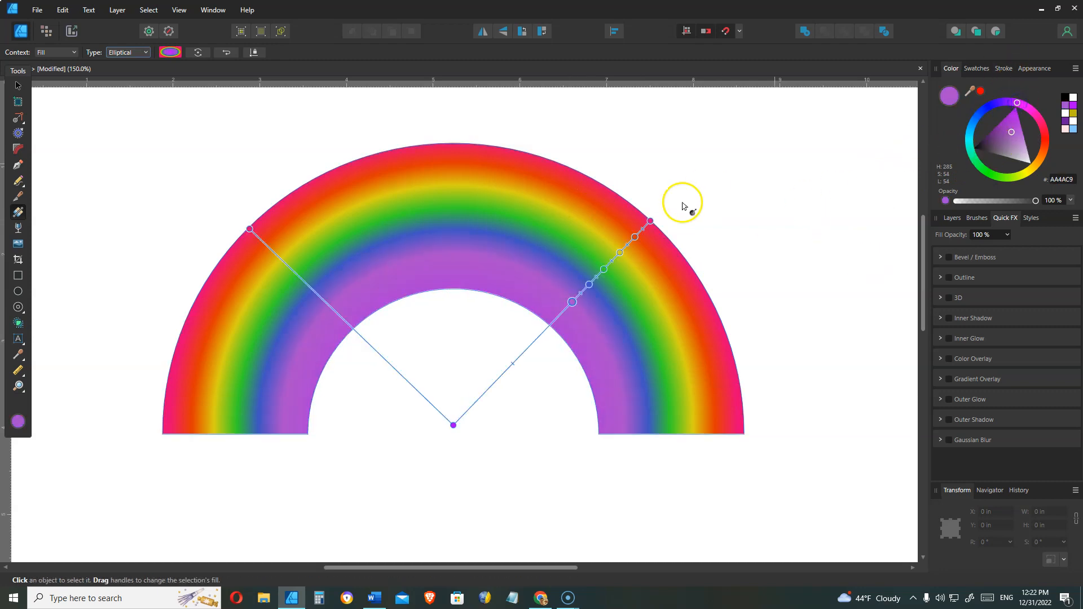
{"action": "left_click", "coordinate": [561, 288]}
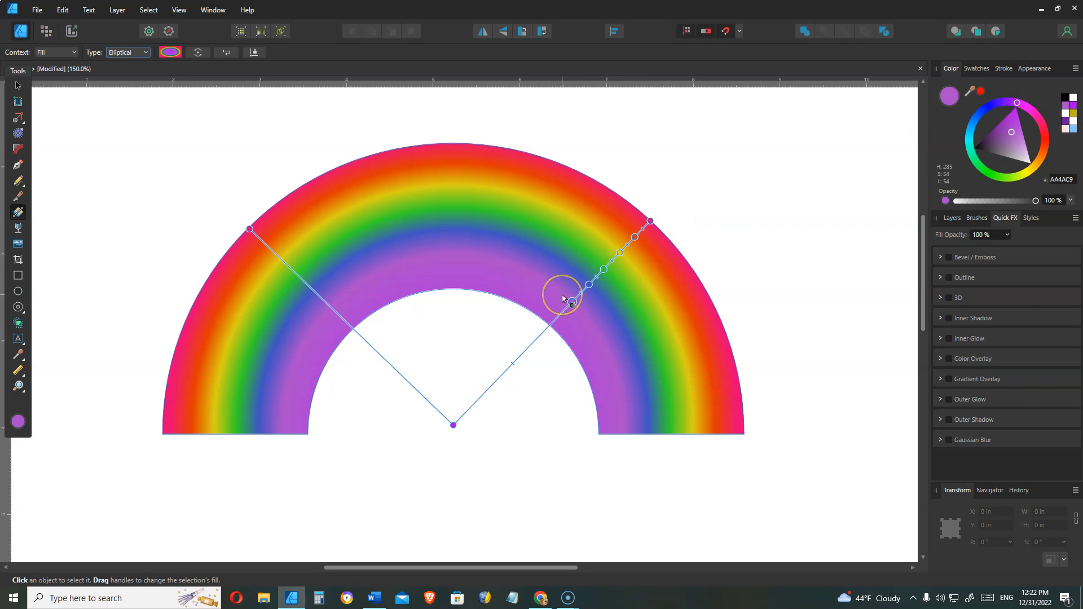
{"action": "key", "text": "ctrl+plus"}
{"action": "key", "text": "ctrl+plus"}
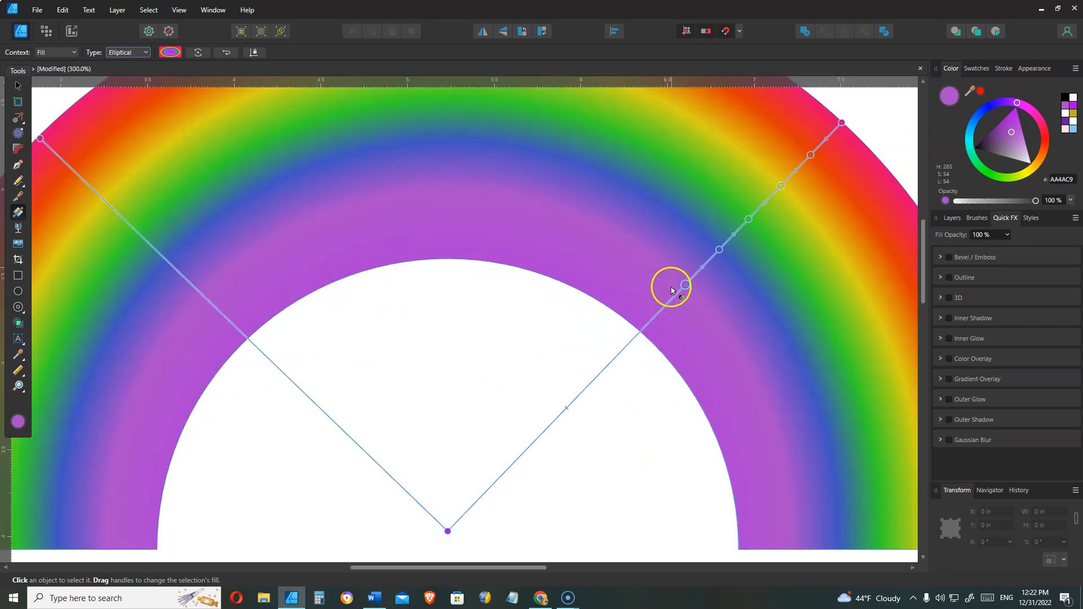
{"action": "left_click", "coordinate": [687, 285]}
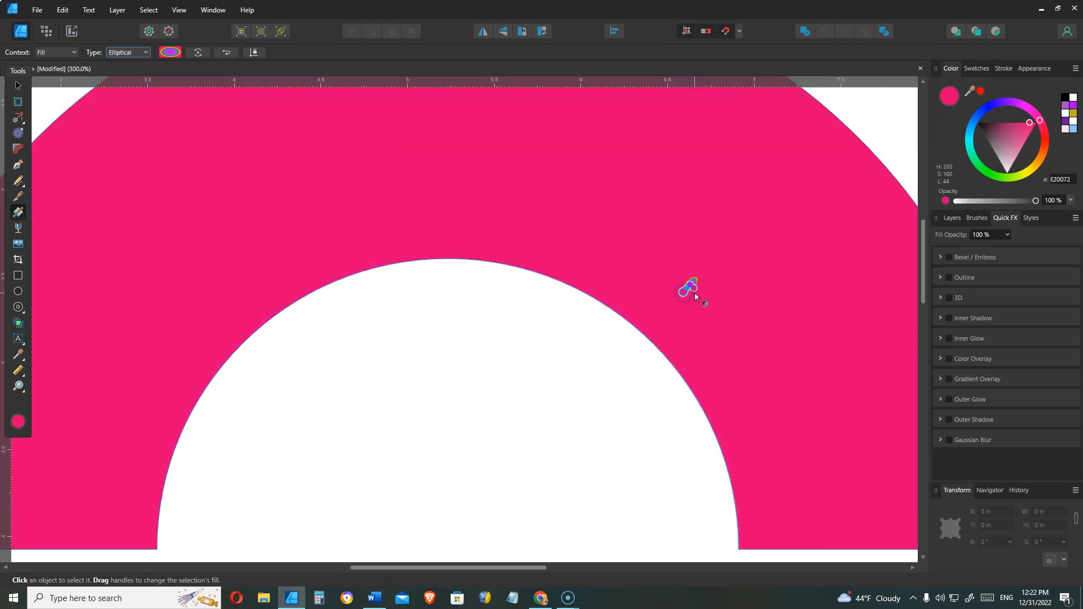
{"action": "key", "text": "ctrl+z"}
Show the arch's gradient stops and move the blue stop slightly inward.
{"action": "left_click", "coordinate": [684, 285]}
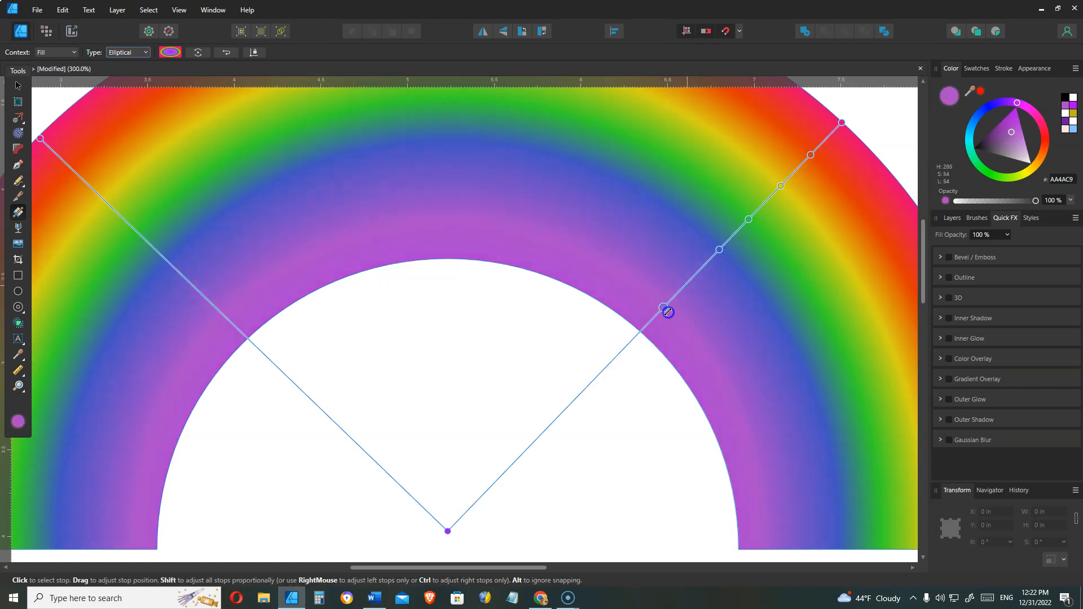
{"action": "left_click", "coordinate": [719, 250]}
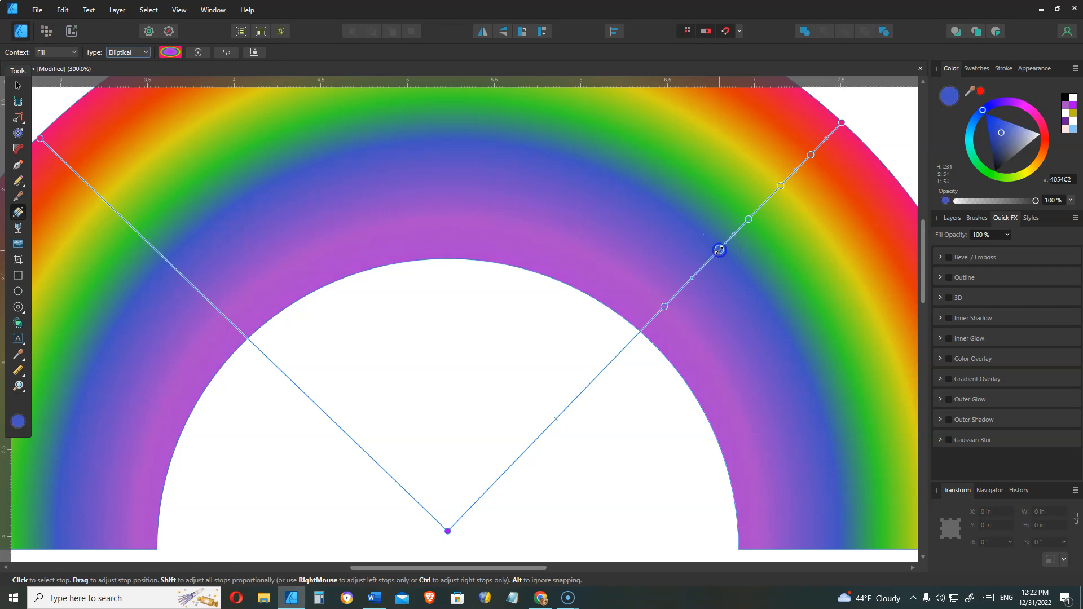
{"action": "left_click_drag", "start_coordinate": [717, 252], "coordinate": [706, 267]}
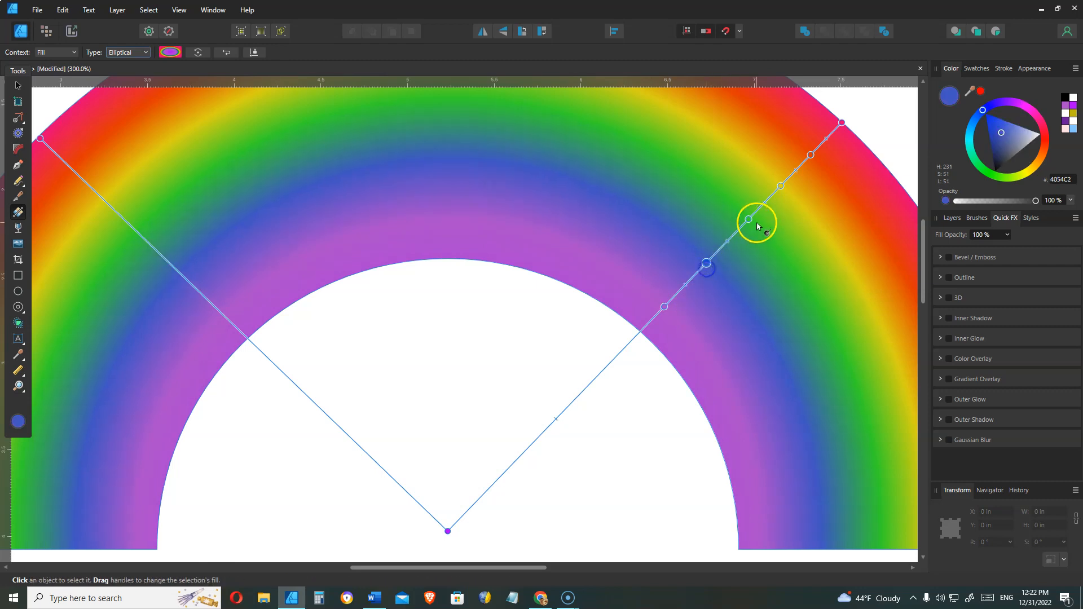
Delete the yellow gradient stop and add a new yellow stop at about the same position.
{"action": "left_click", "coordinate": [747, 225]}
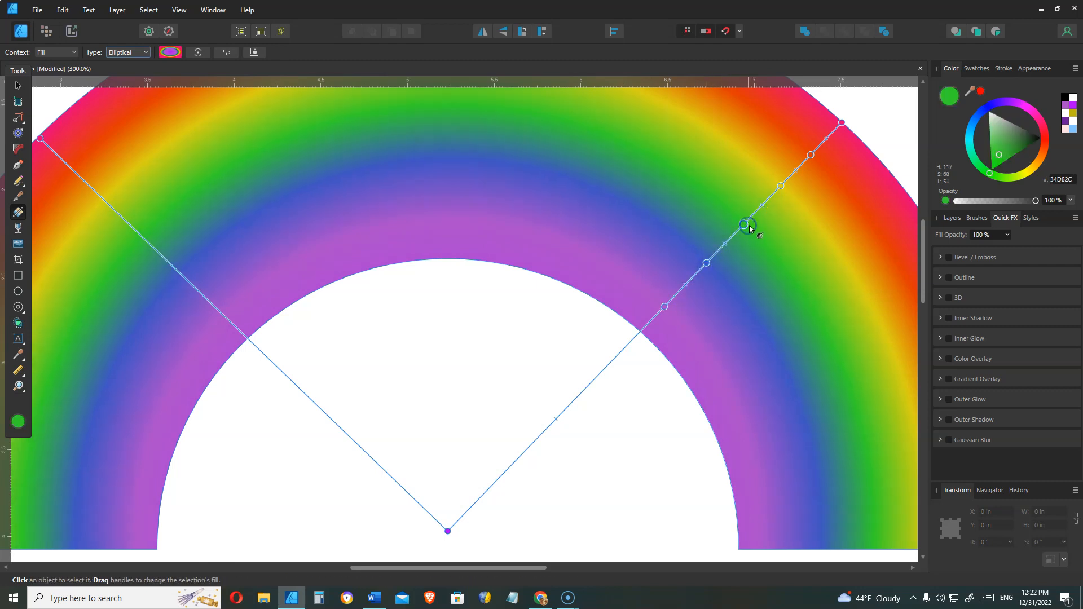
{"action": "left_click", "coordinate": [780, 185]}
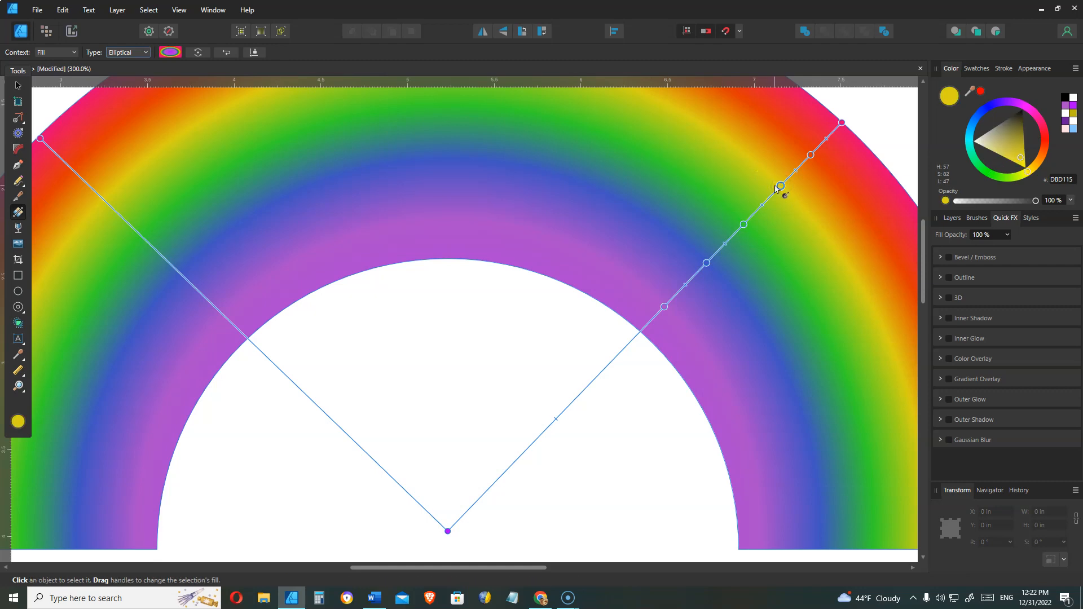
{"action": "key", "text": "Delete"}
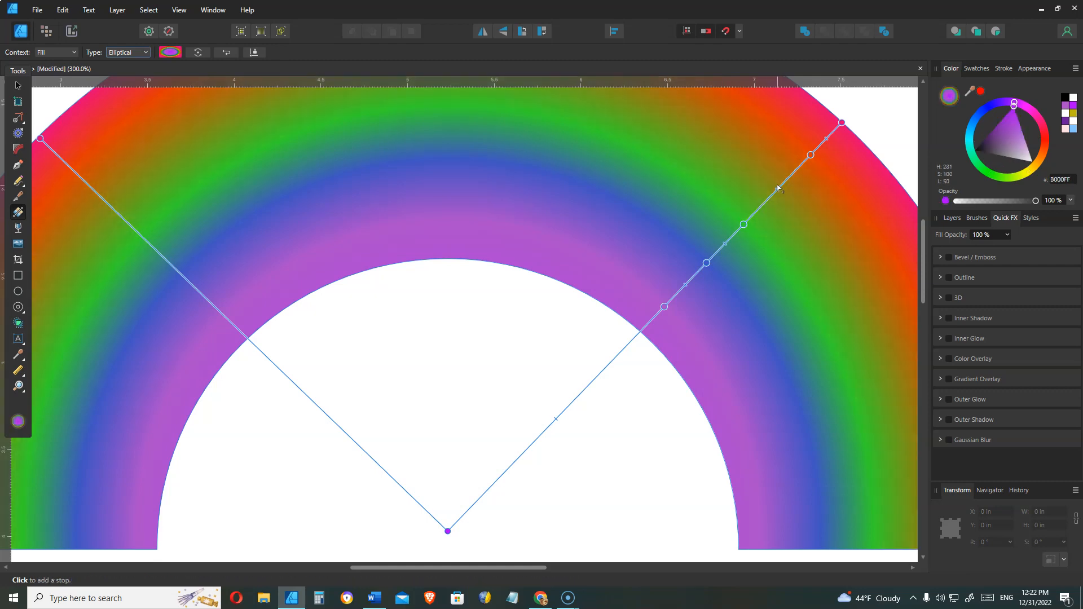
{"action": "left_click", "coordinate": [778, 188]}
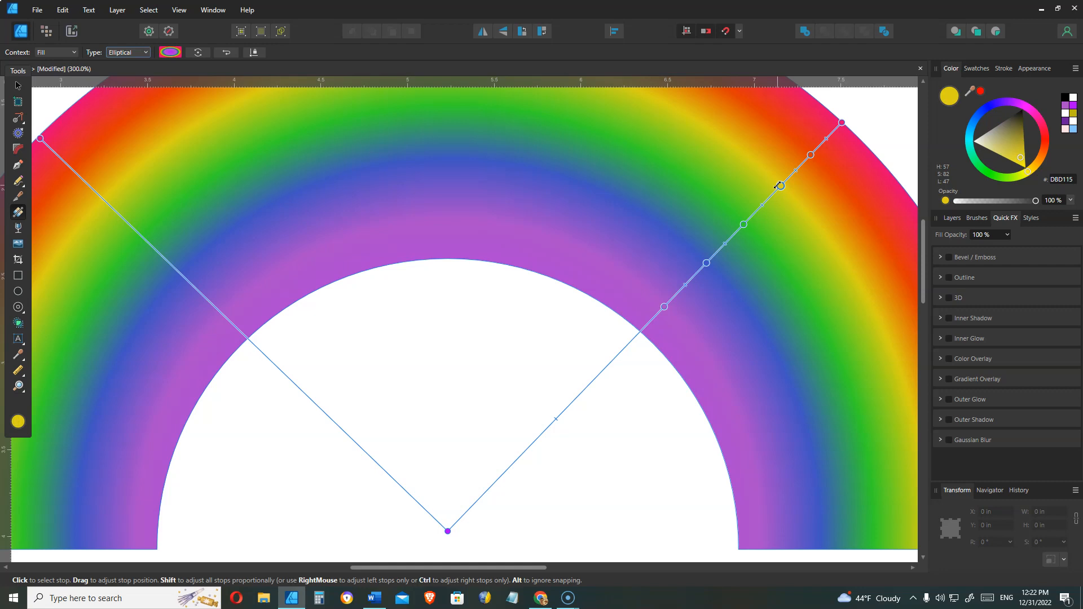
Nudge the midpoints between the inner gradient stops and set the blue stop's opacity to 96%.
{"action": "left_click", "coordinate": [721, 254]}
{"action": "left_click_drag", "start_coordinate": [725, 246], "coordinate": [726, 247]}
{"action": "left_click_drag", "start_coordinate": [687, 286], "coordinate": [691, 286]}
{"action": "left_click", "coordinate": [706, 263]}
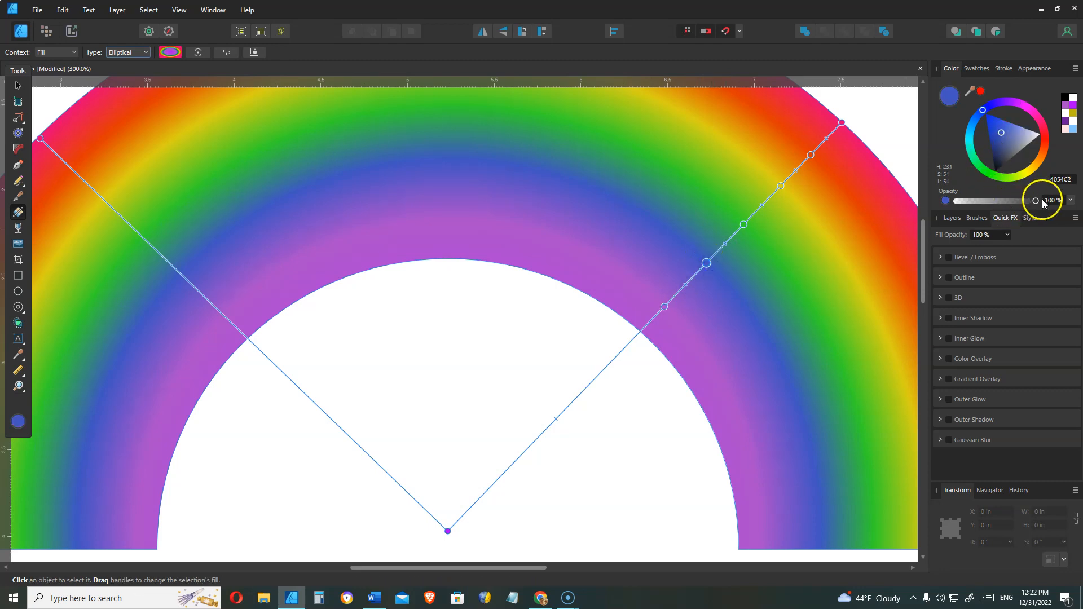
{"action": "mouse_move", "coordinate": [1035, 201]}
{"action": "left_mouse_down"}
{"action": "mouse_move", "coordinate": [977, 208]}
{"action": "mouse_move", "coordinate": [1028, 216]}
{"action": "left_mouse_up"}
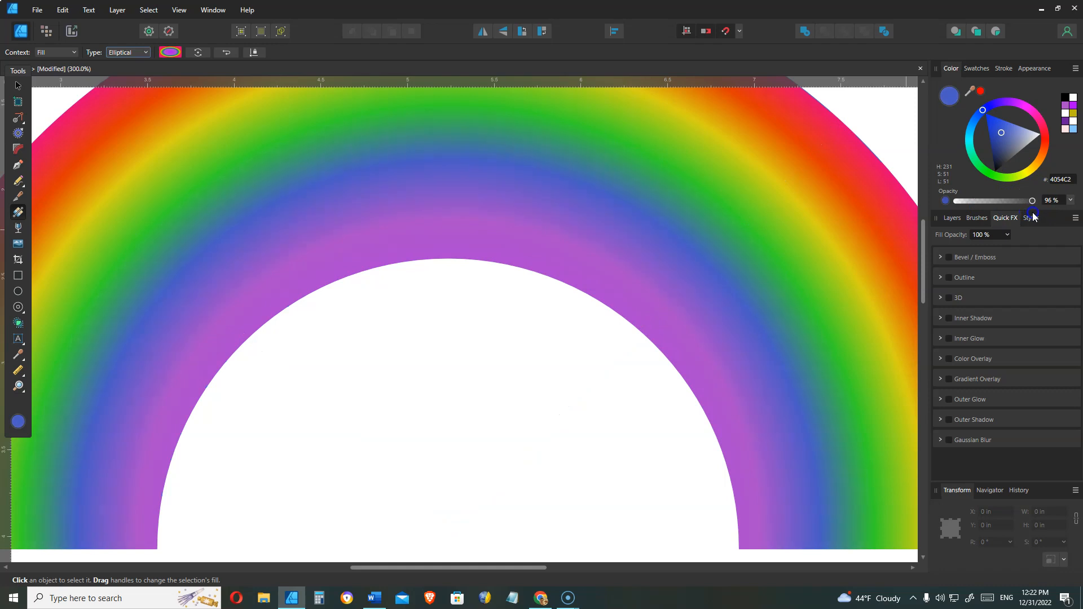
Switch to the Move tool, select the rainbow arch and nudge it slightly down.
{"action": "left_click", "coordinate": [18, 85]}
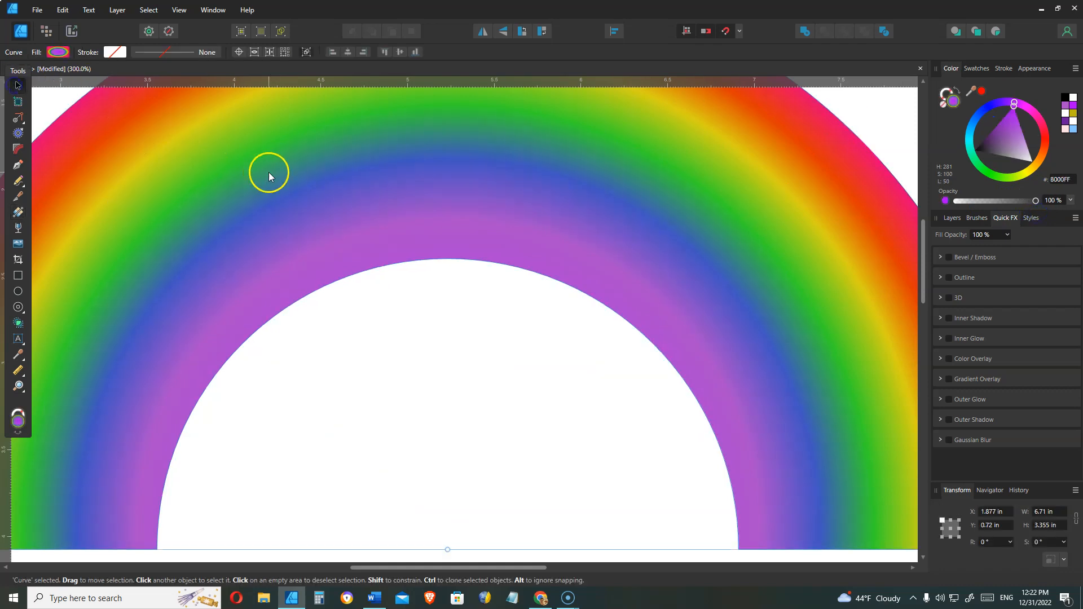
{"action": "left_click", "coordinate": [440, 243]}
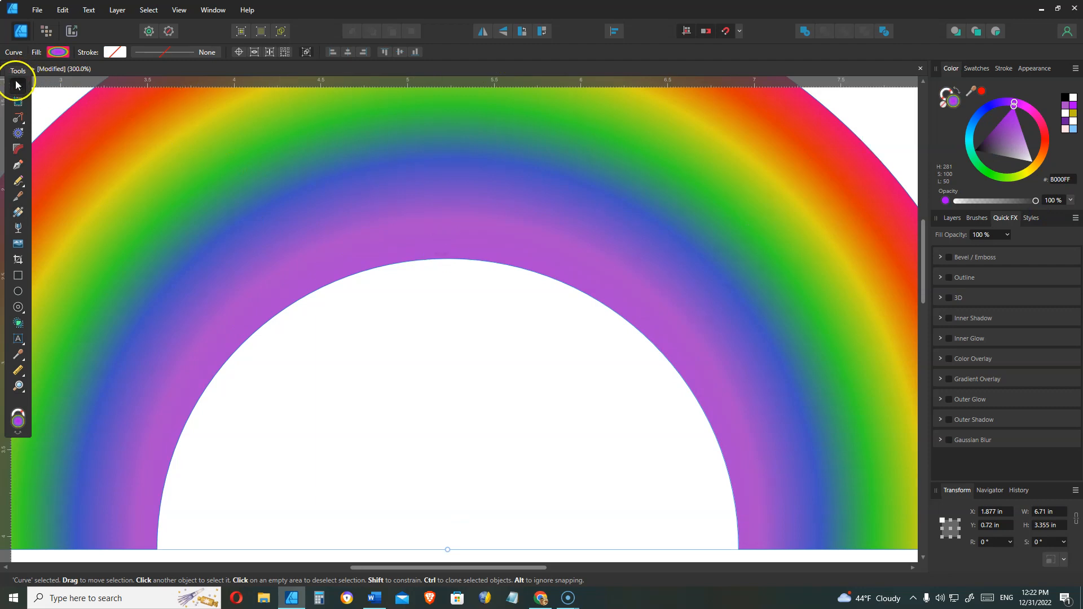
{"action": "left_click", "coordinate": [403, 198]}
{"action": "left_click_drag", "start_coordinate": [686, 263], "coordinate": [687, 267]}
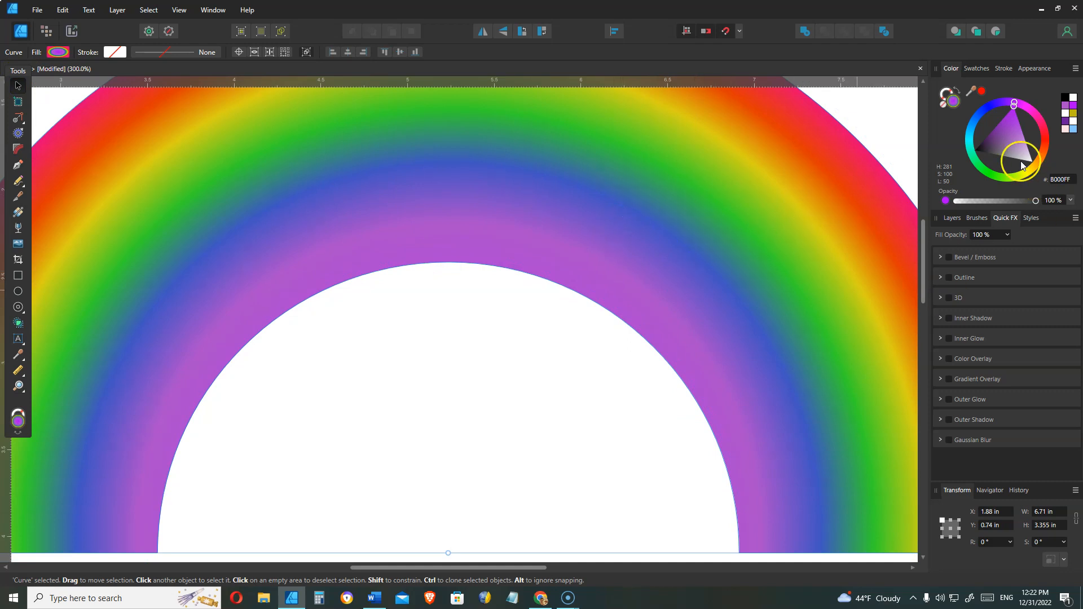
Set the arch's opacity to 81% and apply a Gaussian Blur with a 6.2 px radius.
{"action": "mouse_move", "coordinate": [1036, 201]}
{"action": "left_mouse_down"}
{"action": "mouse_move", "coordinate": [955, 201]}
{"action": "mouse_move", "coordinate": [1022, 210]}
{"action": "left_mouse_up"}
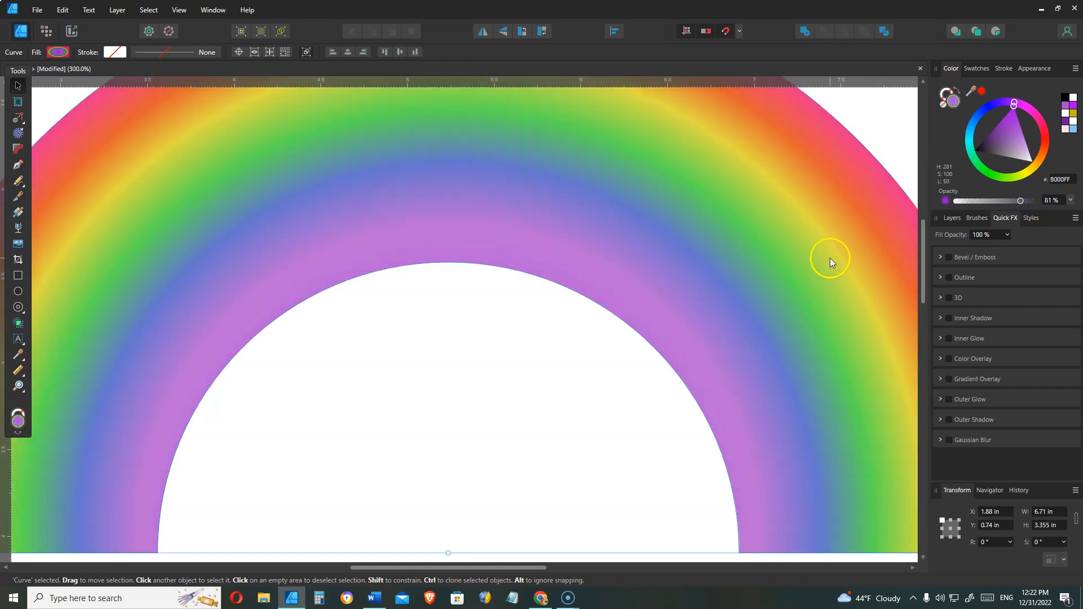
{"action": "left_click", "coordinate": [1004, 219]}
{"action": "left_click", "coordinate": [949, 439]}
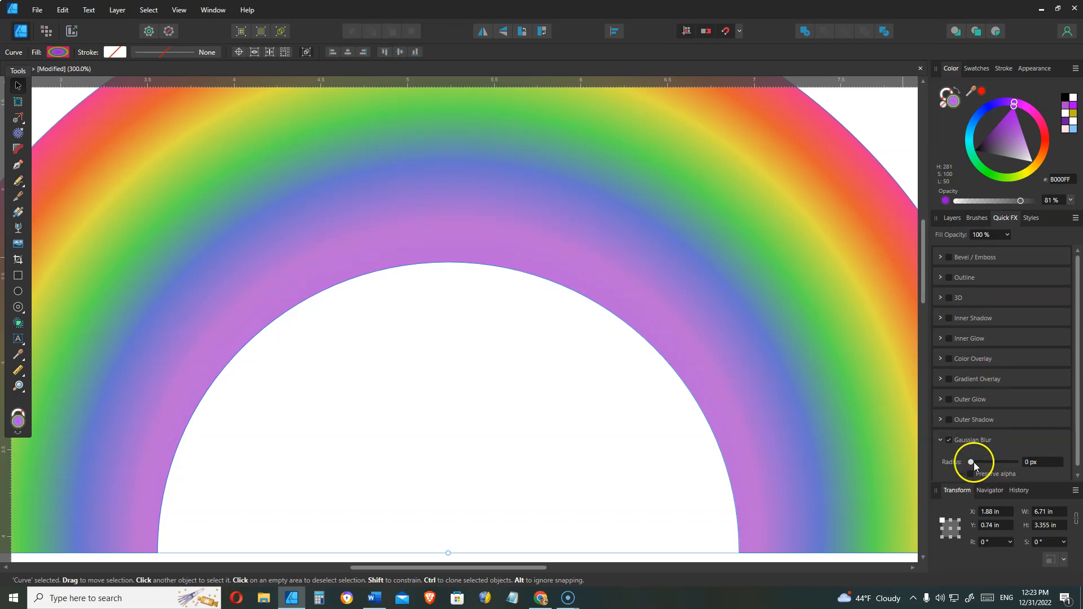
{"action": "mouse_move", "coordinate": [971, 462]}
{"action": "left_mouse_down"}
{"action": "mouse_move", "coordinate": [1000, 464]}
{"action": "mouse_move", "coordinate": [979, 463]}
{"action": "mouse_move", "coordinate": [987, 466]}
{"action": "left_mouse_up"}
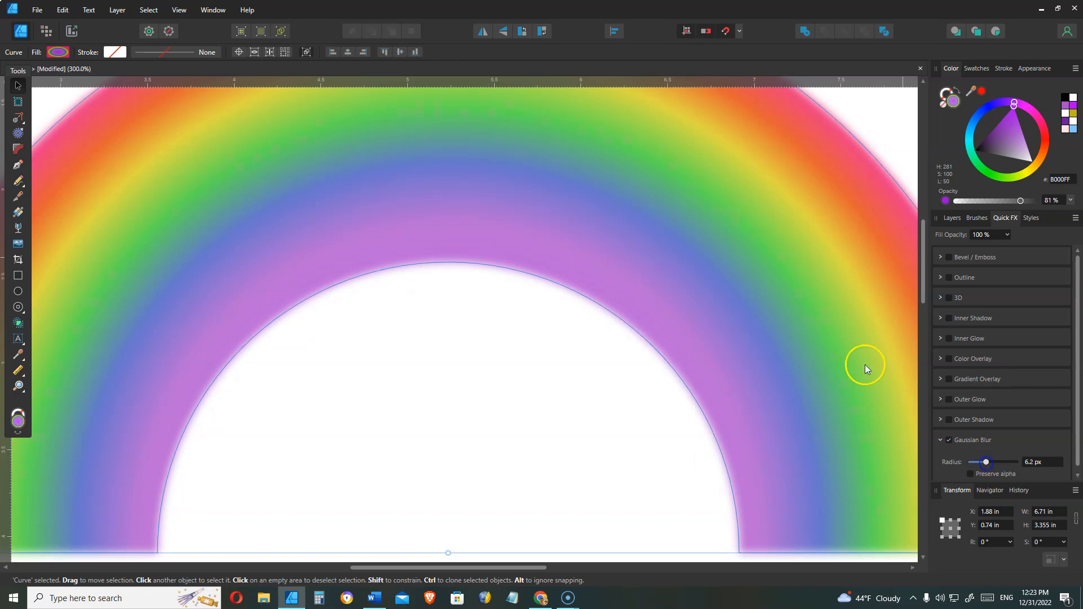
{"action": "key", "text": "ctrl+minus"}
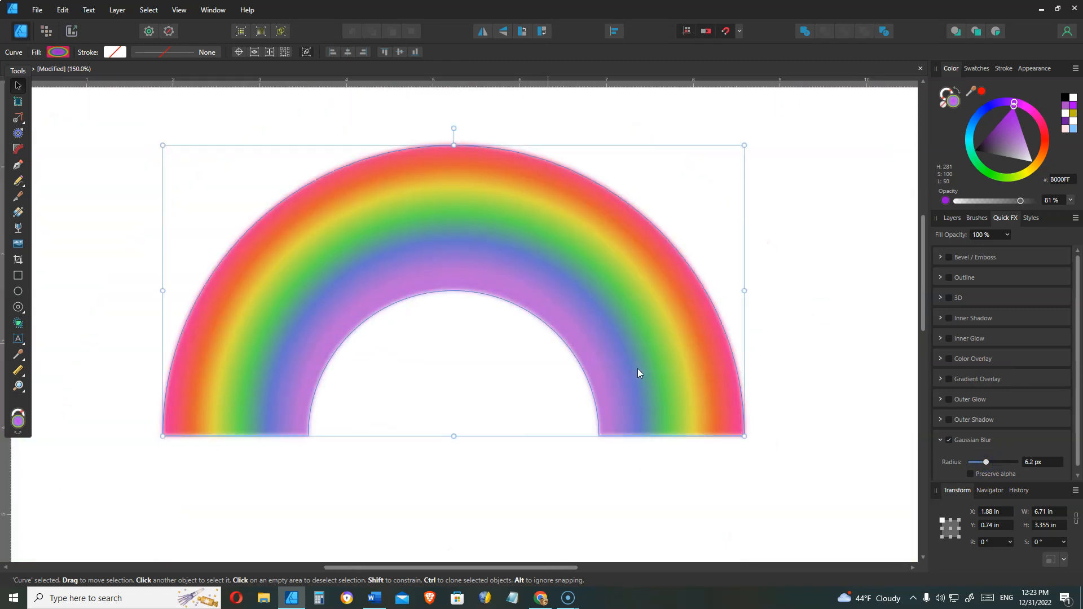